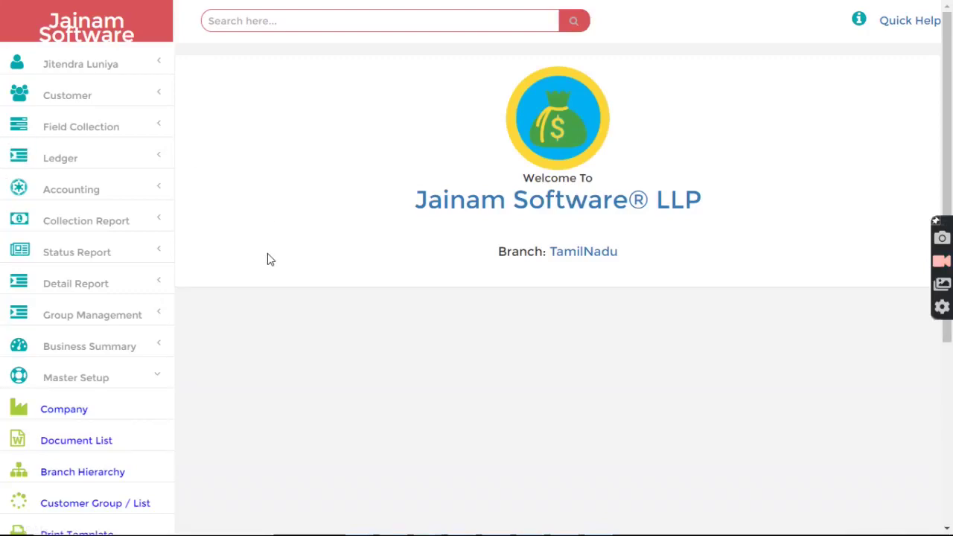
# - Open the Branch Hierarchy form and collapse Gujrat, Panjab, TamilNadu and Uttar Pradesh under India
pyautogui.scroll(-2, 149, 355)
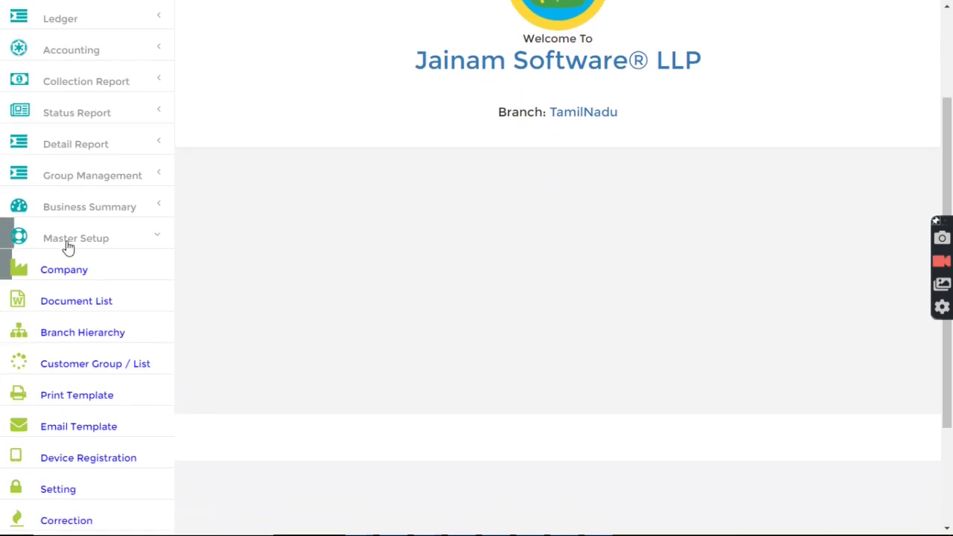
pyautogui.click(69, 338)
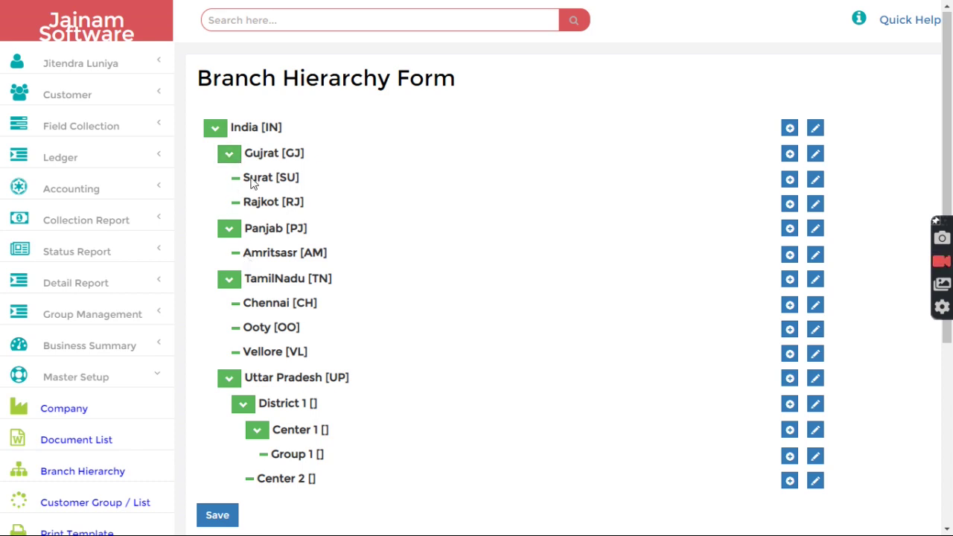
pyautogui.click(215, 131)
pyautogui.click(215, 130)
pyautogui.click(230, 155)
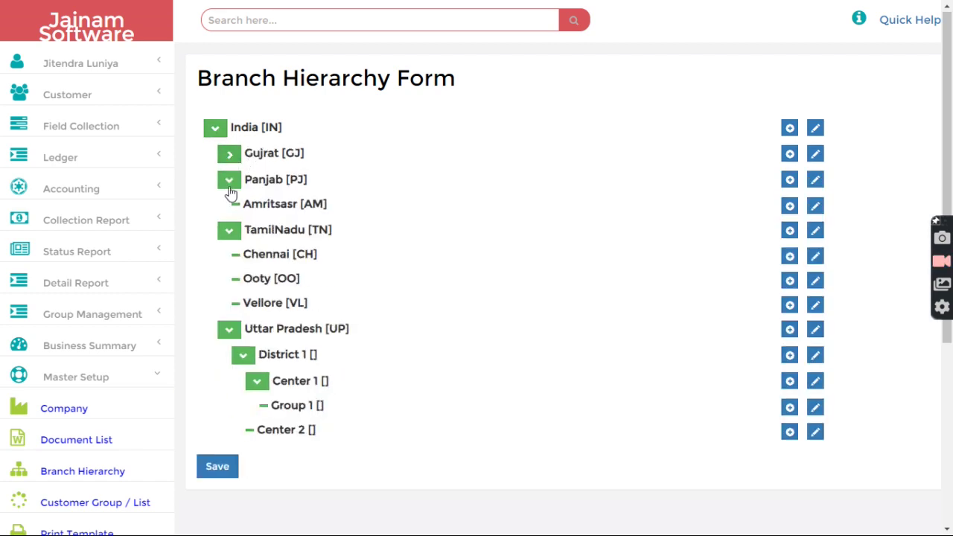
pyautogui.click(230, 180)
pyautogui.click(229, 206)
pyautogui.click(229, 231)
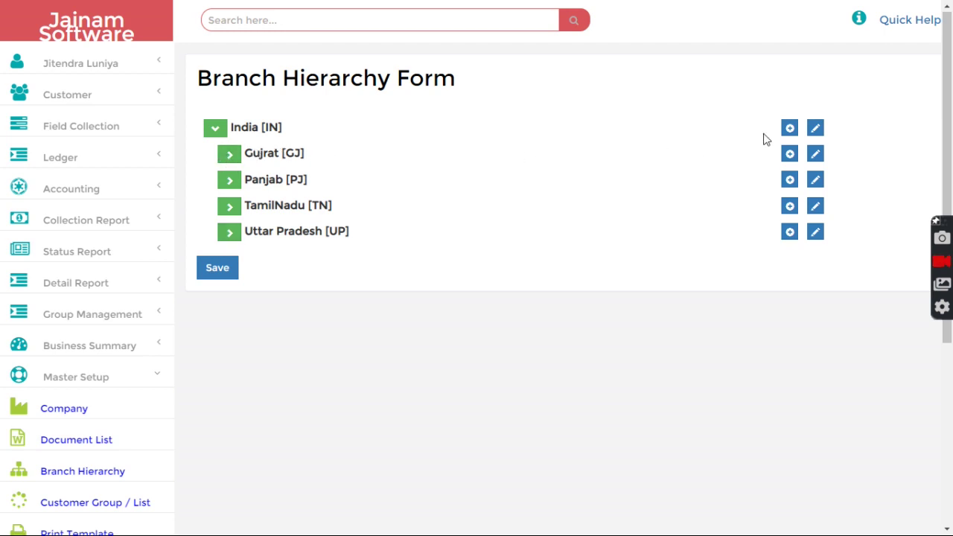
# - Add the state Rajasthan with code RJ under India
pyautogui.click(790, 129)
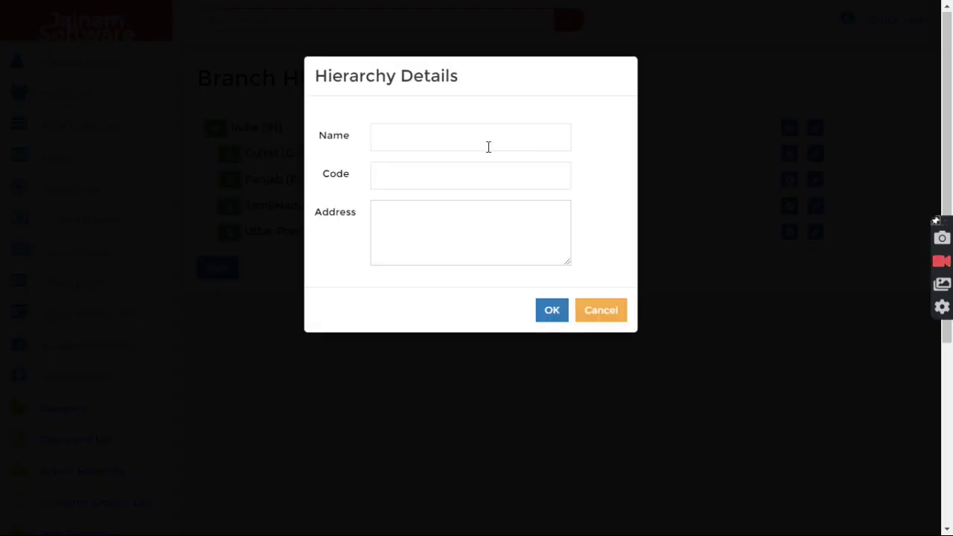
pyautogui.click(478, 142)
pyautogui.write('Ro')
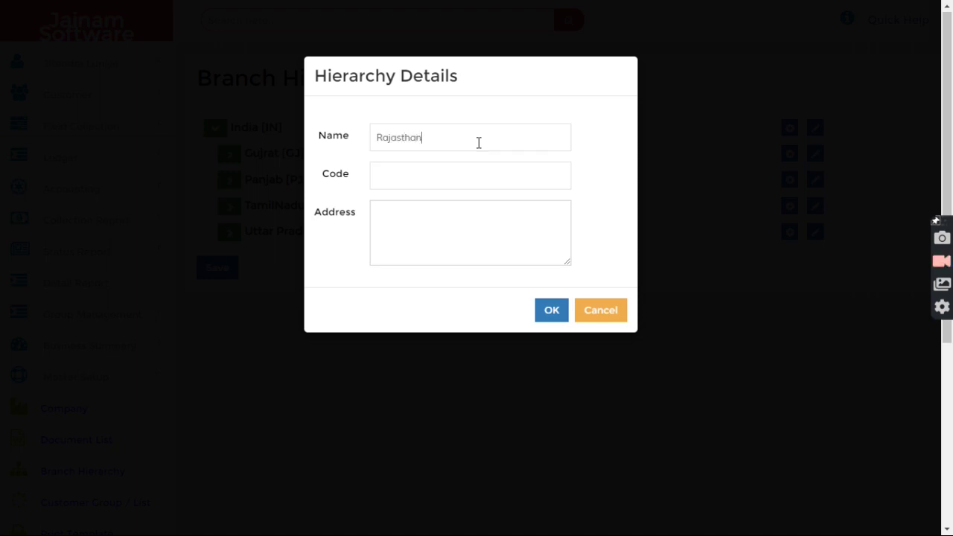
pyautogui.click(414, 165)
pyautogui.write('RJ')
pyautogui.click(553, 314)
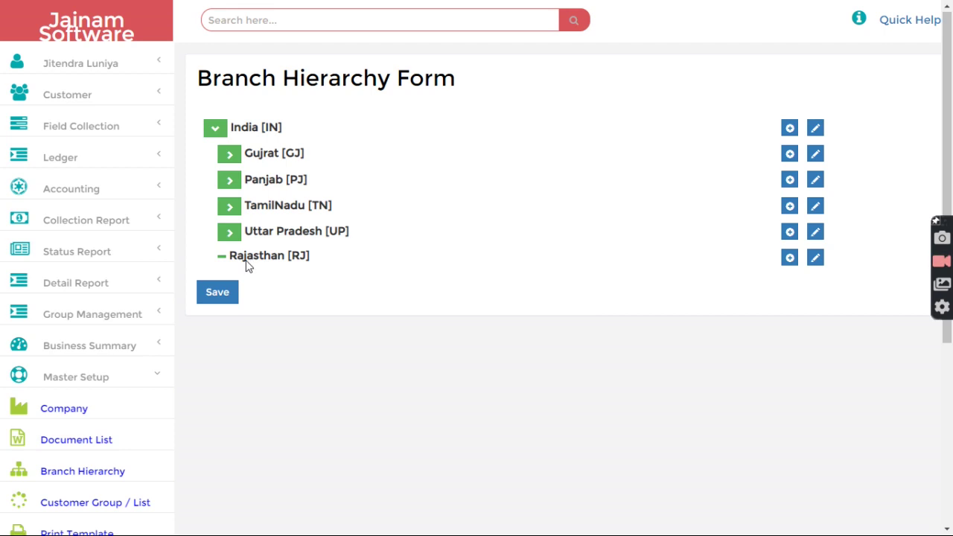
# - Add the branch Jaipur with code JA under Rajasthan
pyautogui.click(788, 258)
pyautogui.click(434, 138)
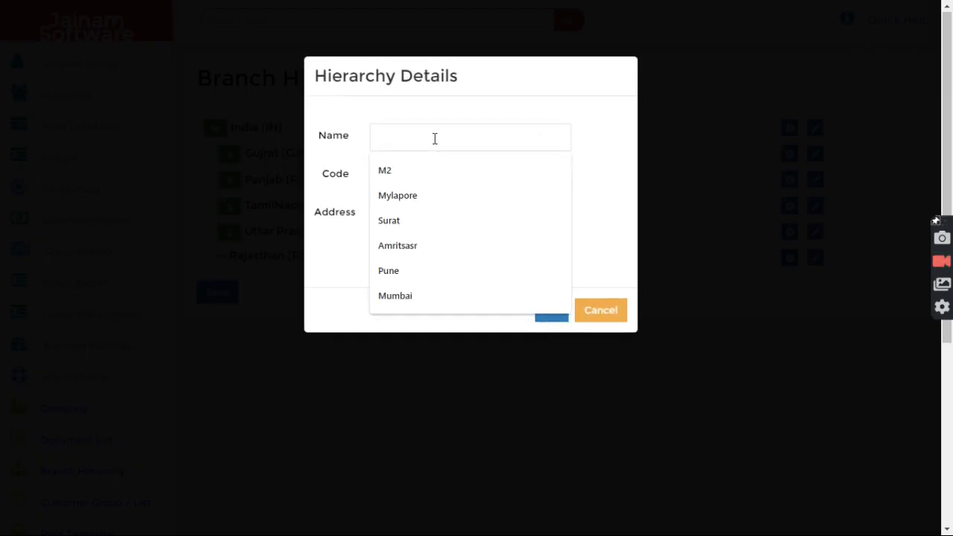
pyautogui.write('Jo')
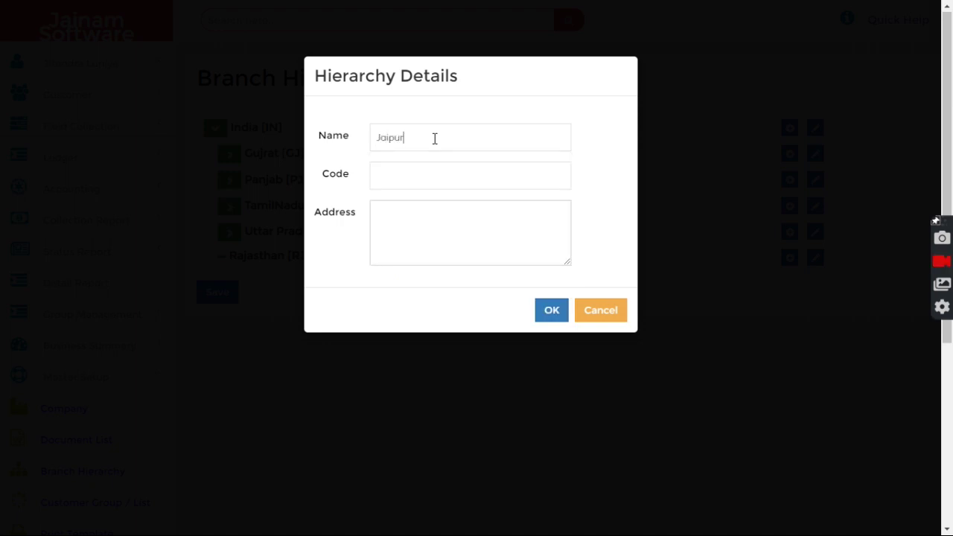
pyautogui.click(430, 172)
pyautogui.write('JA')
pyautogui.click(549, 313)
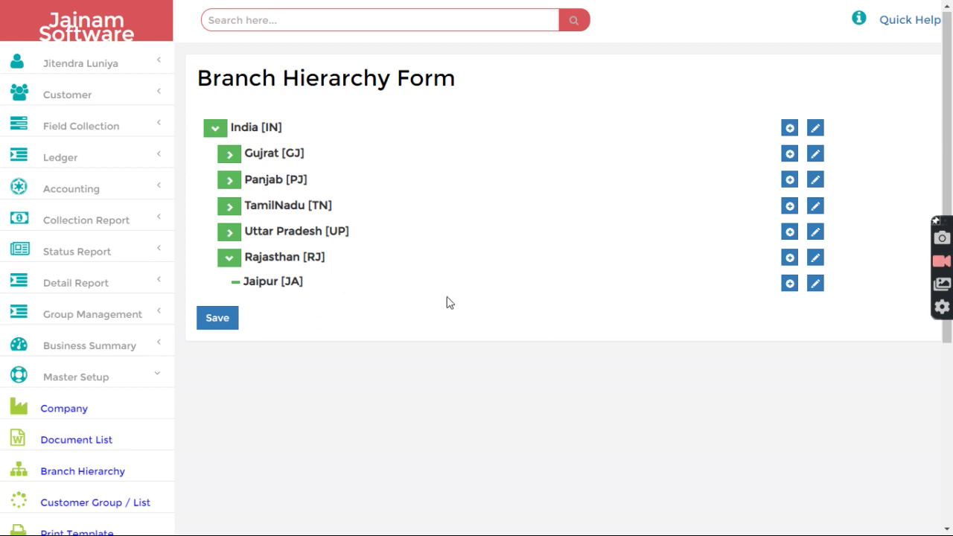
# - Add Cotton Market as a branch under Jaipur
pyautogui.click(789, 283)
pyautogui.click(417, 136)
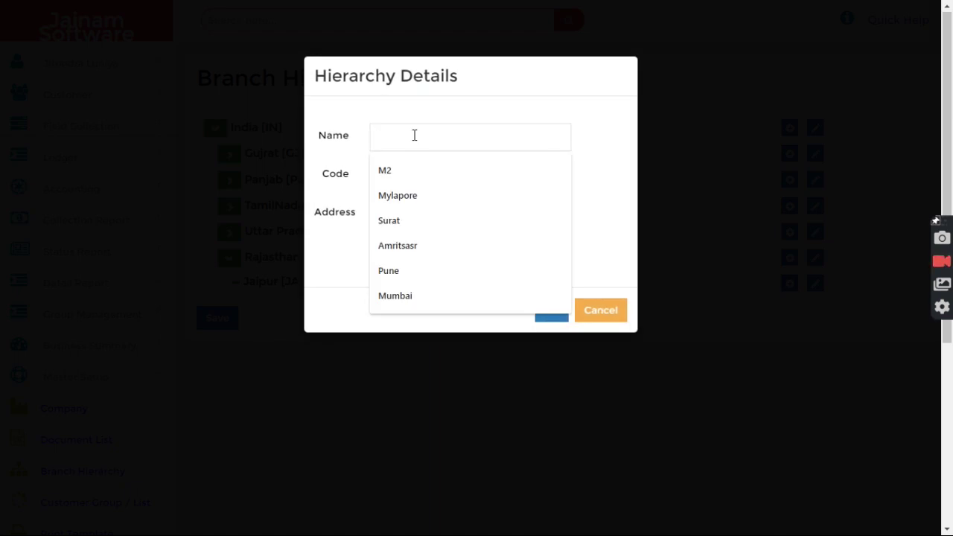
pyautogui.write('Cotto')
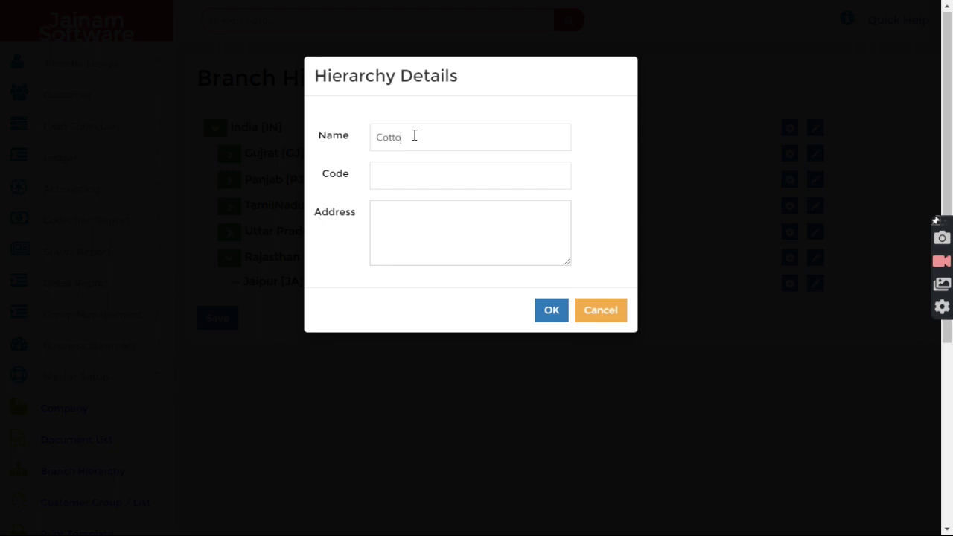
pyautogui.write('n Market')
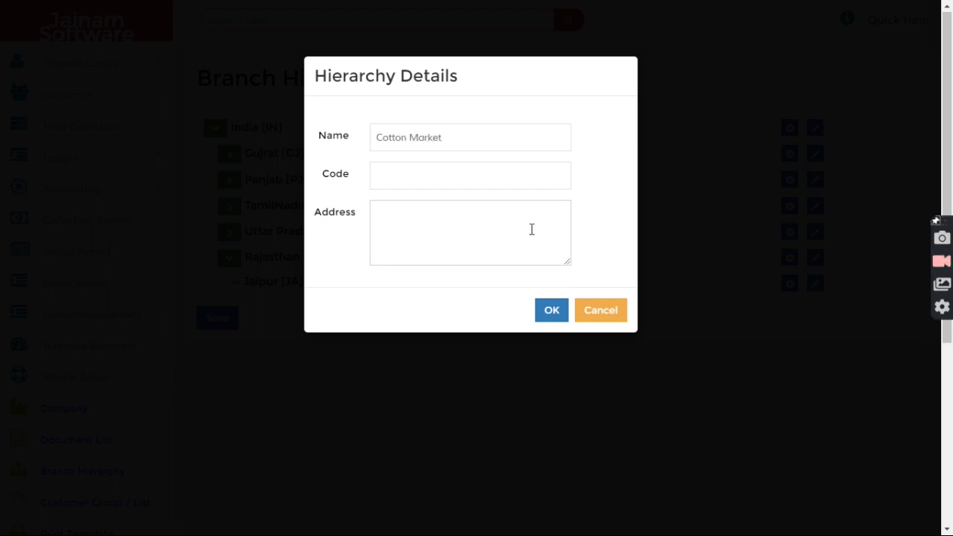
pyautogui.click(555, 313)
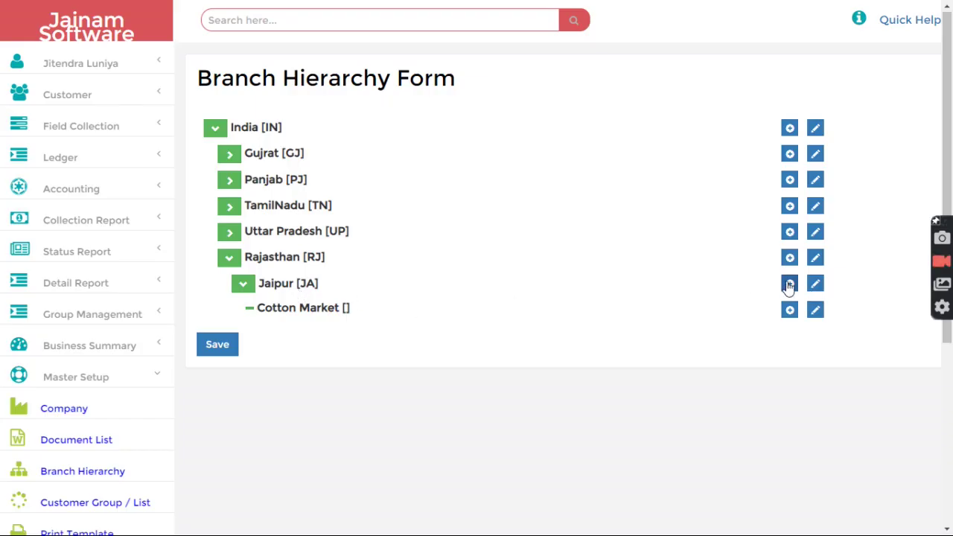
# - Add Fort Road under Jaipur and save the branch hierarchy
pyautogui.click(789, 284)
pyautogui.click(438, 146)
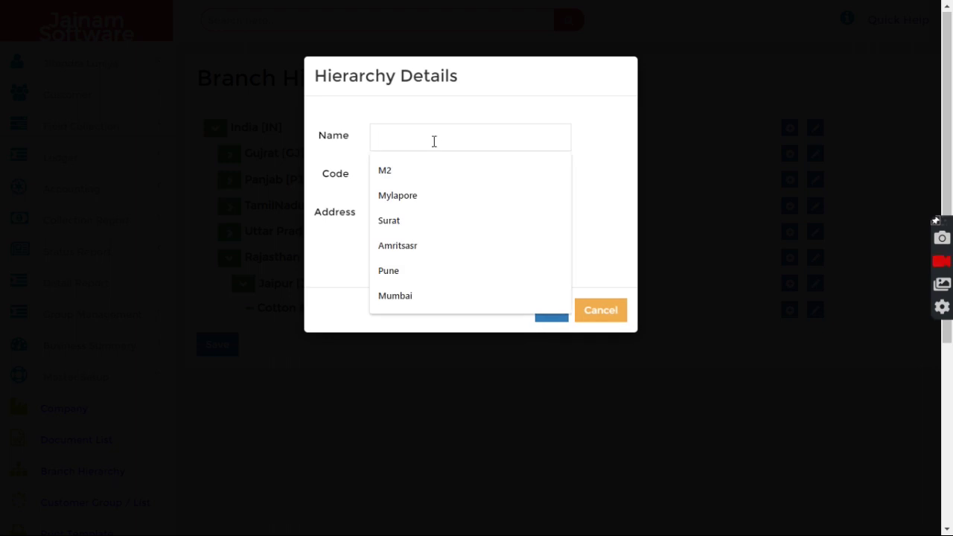
pyautogui.write('Fort Road')
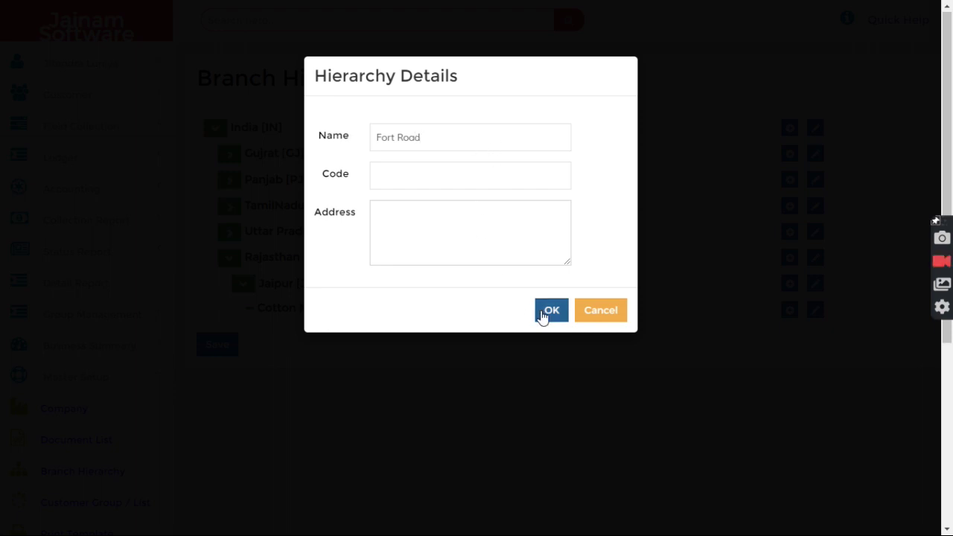
pyautogui.click(542, 315)
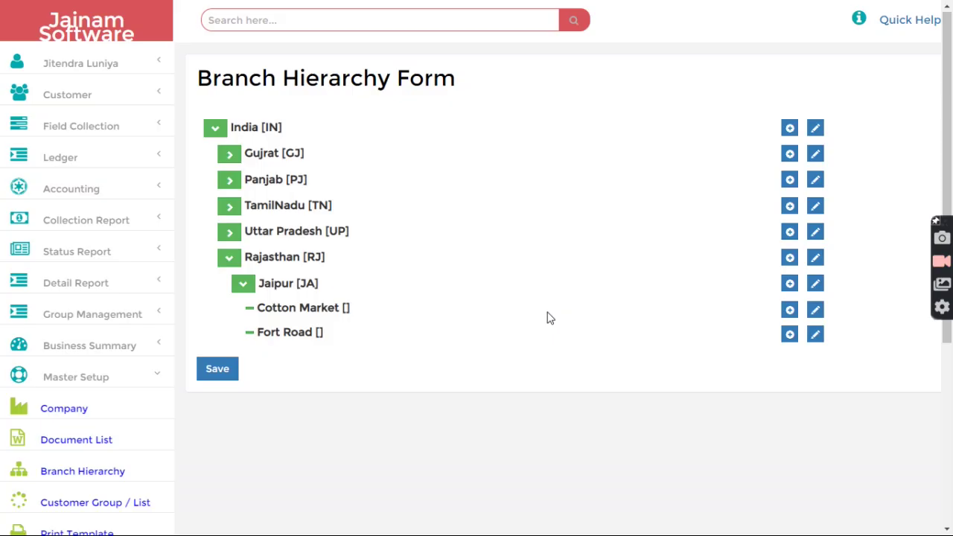
pyautogui.click(220, 372)
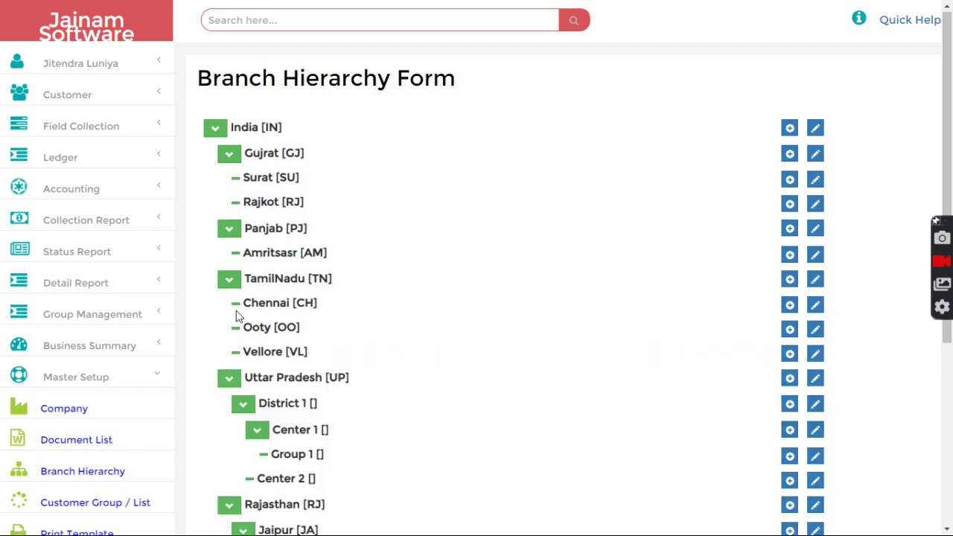
# - Search for customer file f-1 and open its record for editing
pyautogui.click(262, 19)
pyautogui.write('f-1')
pyautogui.press('Return')
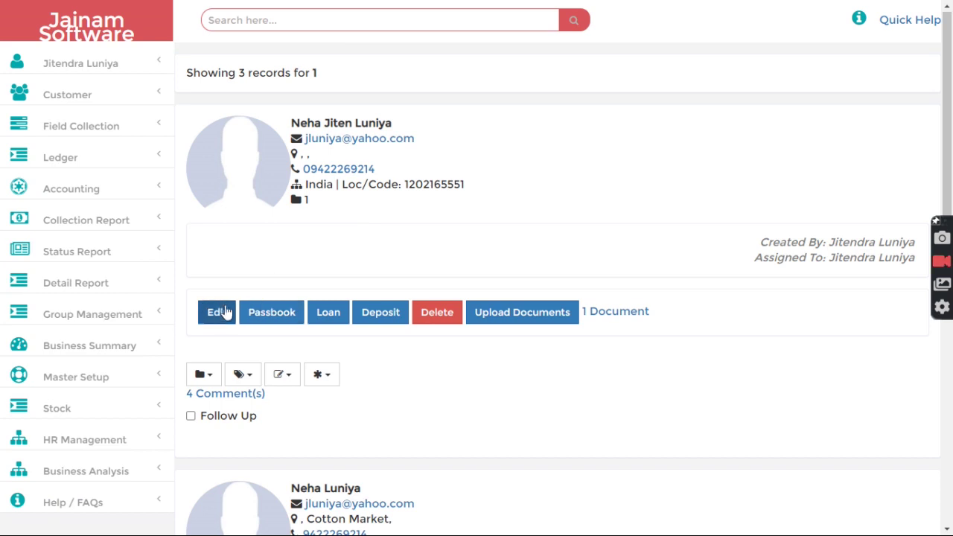
pyautogui.click(222, 315)
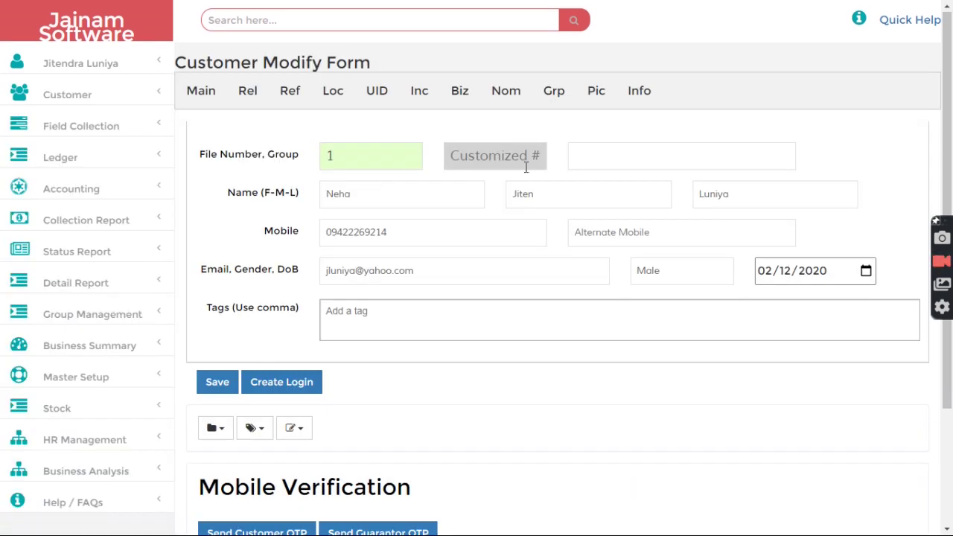
# - Set the customer's branch to Fort Road, save, and confirm the selection
pyautogui.click(629, 157)
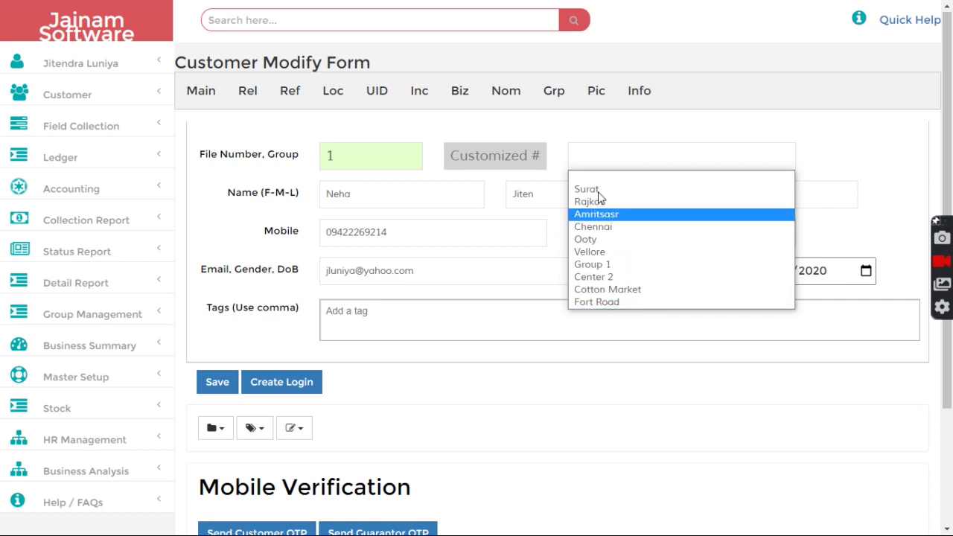
pyautogui.click(607, 303)
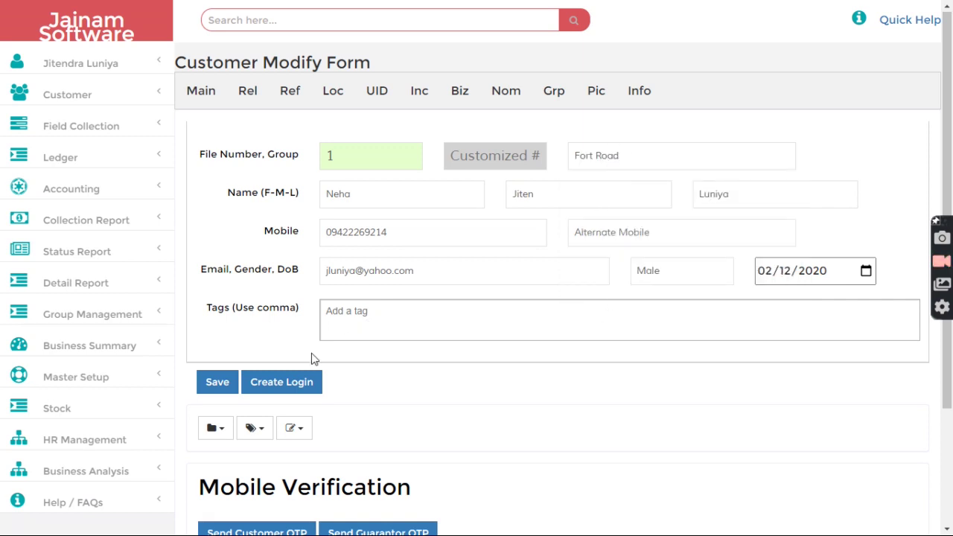
pyautogui.click(232, 382)
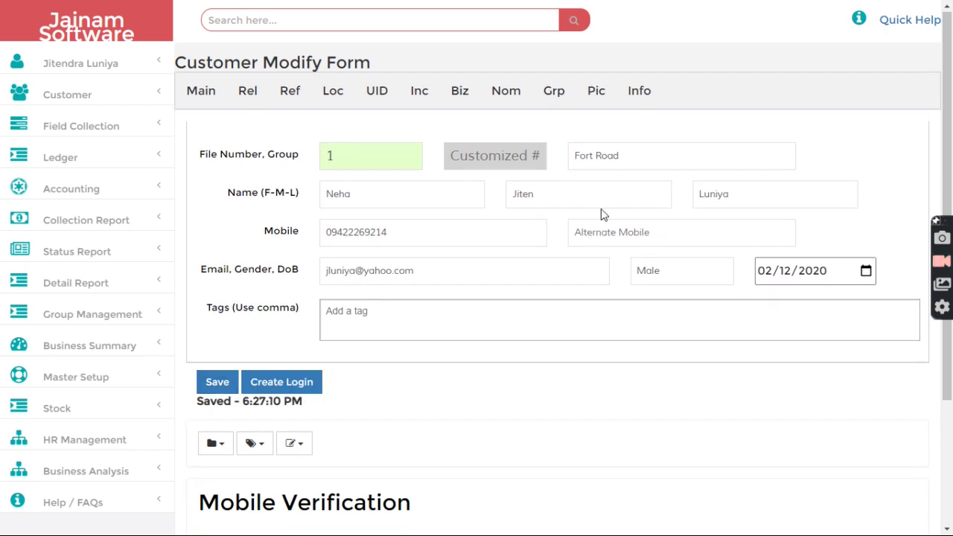
pyautogui.click(622, 157)
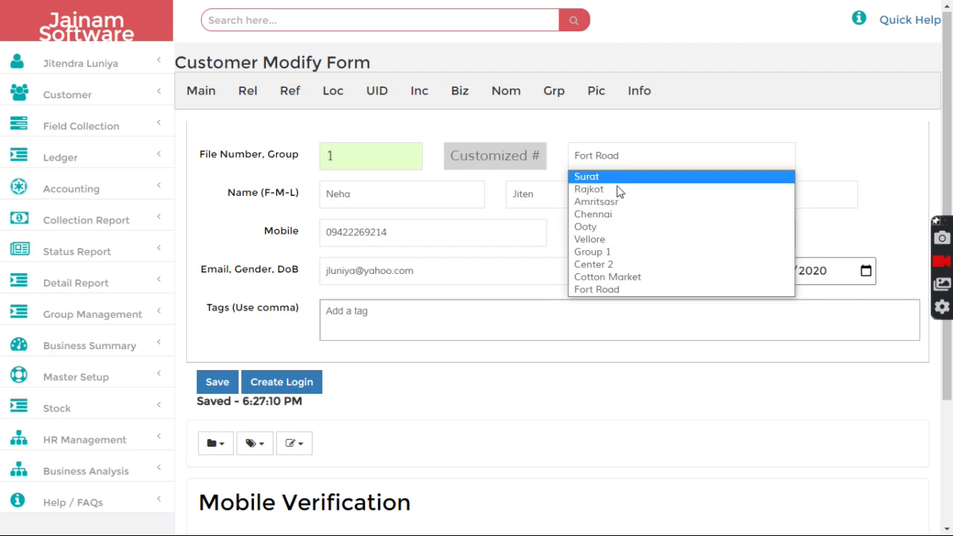
pyautogui.click(741, 123)
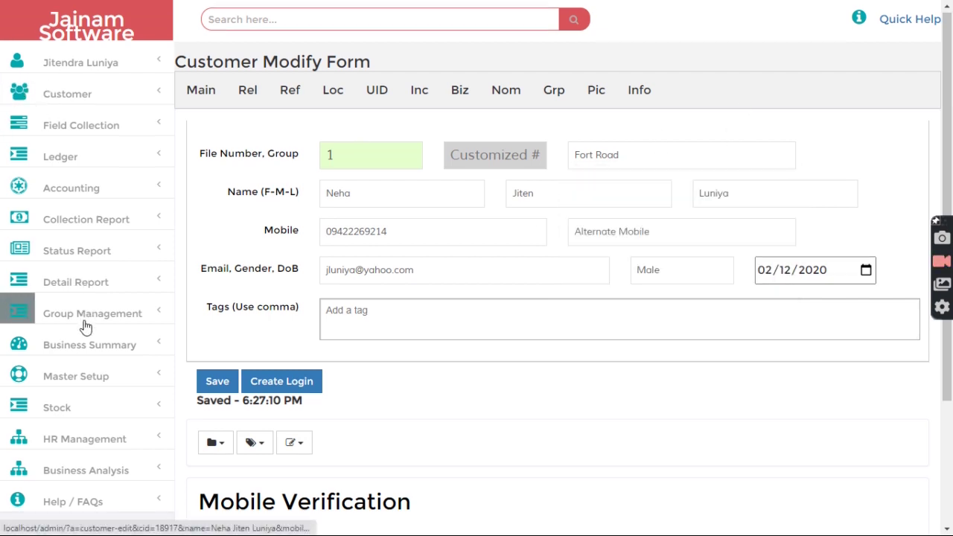
# - Expand the HR Management section in the sidebar
pyautogui.scroll(-3, 80, 329)
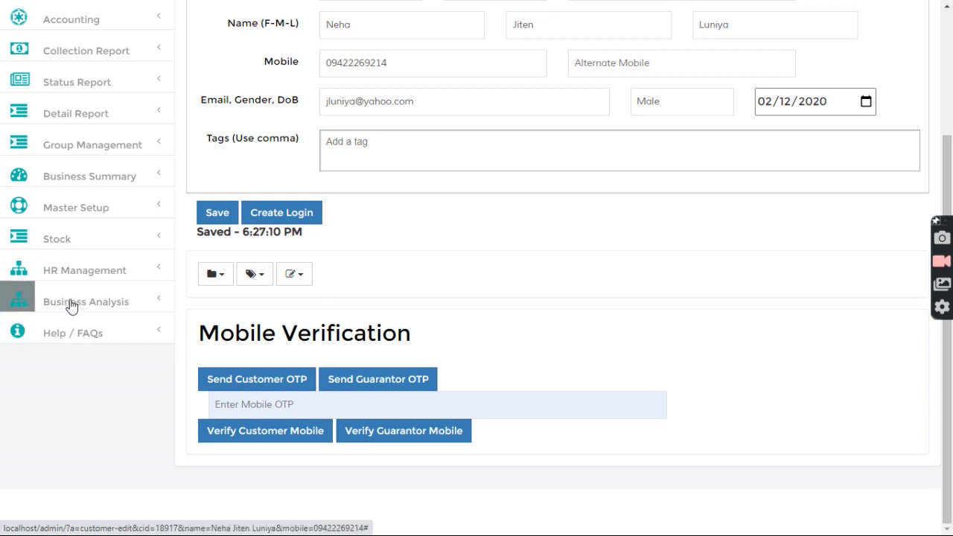
pyautogui.scroll(1, 69, 304)
pyautogui.click(82, 348)
pyautogui.scroll(-1, 84, 348)
# - Enter First Name Staff 2 and Last Name Collection in the employee form
pyautogui.click(90, 306)
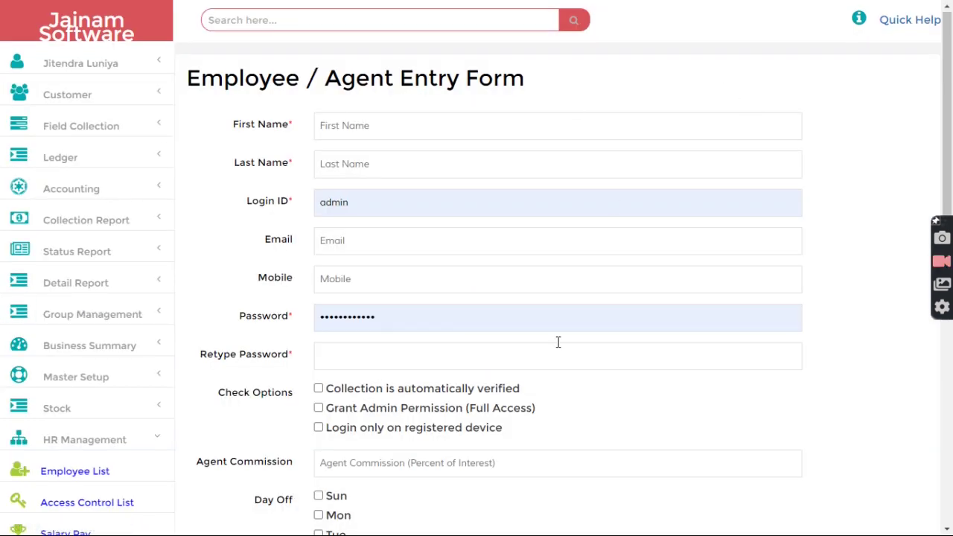
pyautogui.click(348, 127)
pyautogui.write('STaf')
pyautogui.press('Tab')
pyautogui.write('Collection')
# - Fill the Login ID with the staff login ending in 2
pyautogui.press('Tab')
pyautogui.write('staff')
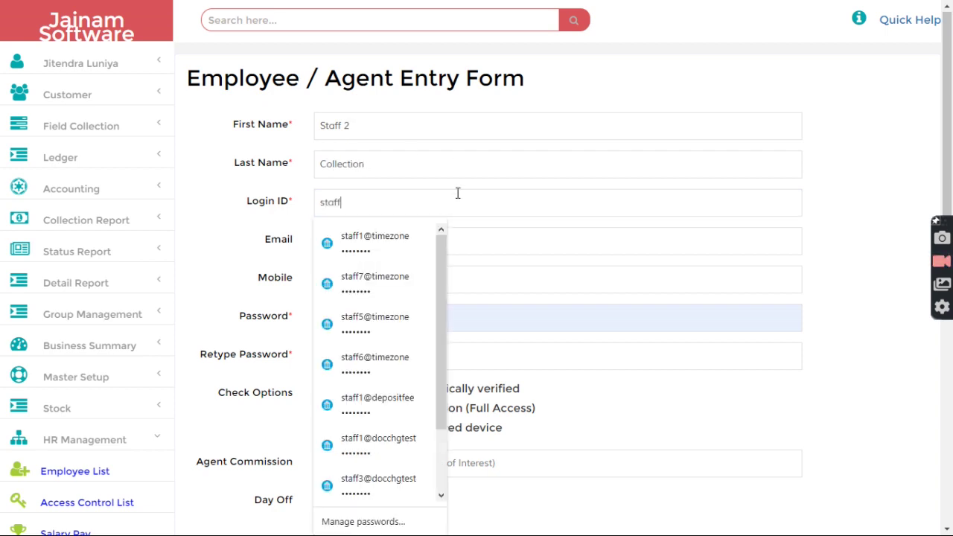
pyautogui.click(367, 238)
pyautogui.click(346, 203)
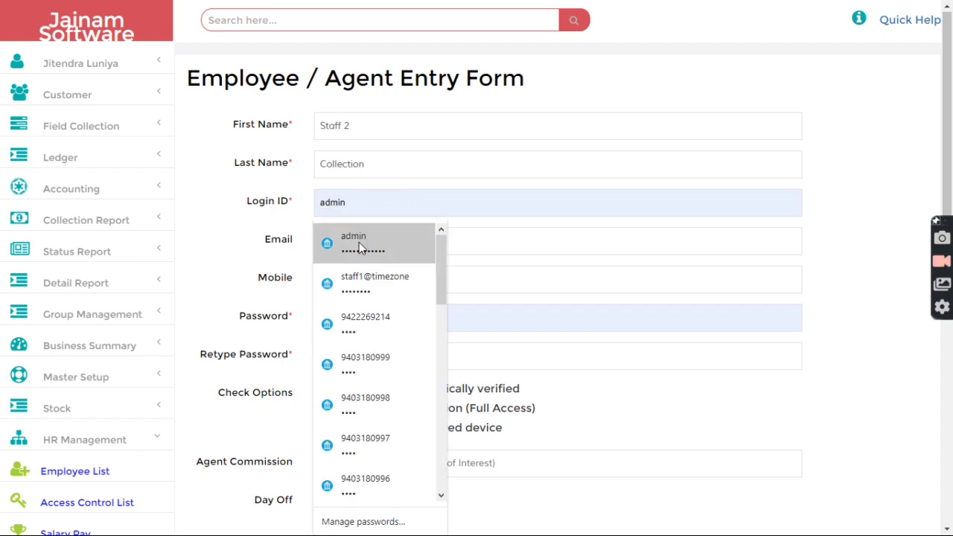
pyautogui.click(360, 213)
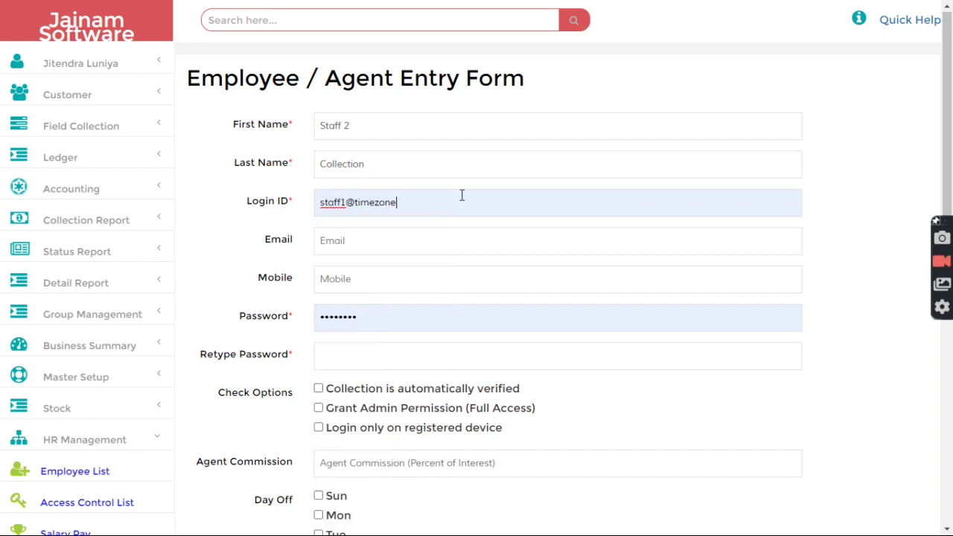
pyautogui.press('BackSpace')
pyautogui.write('2')
# - Replace the Password and Retype Password fields with a matching new password
pyautogui.doubleClick(375, 313)
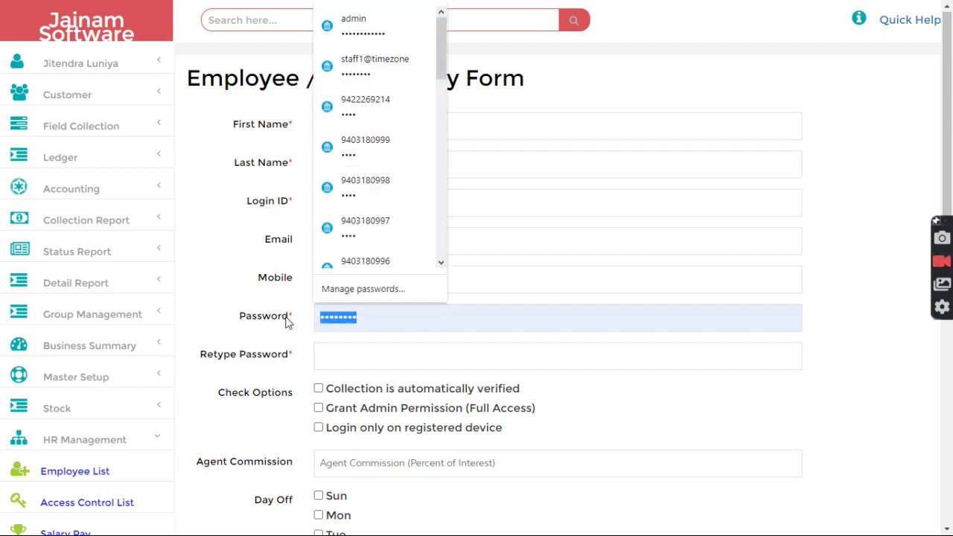
pyautogui.write('12')
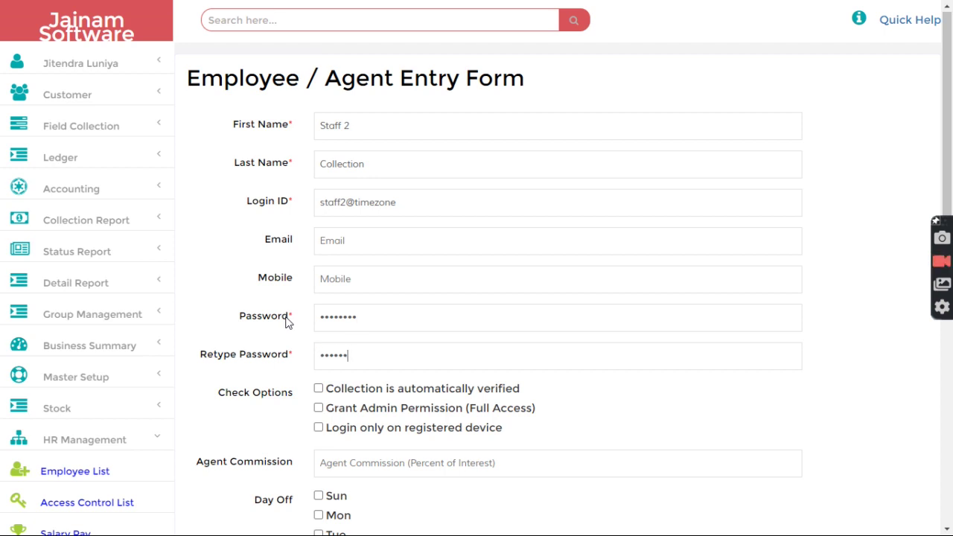
pyautogui.moveTo(380, 321); pyautogui.dragTo(294, 318)
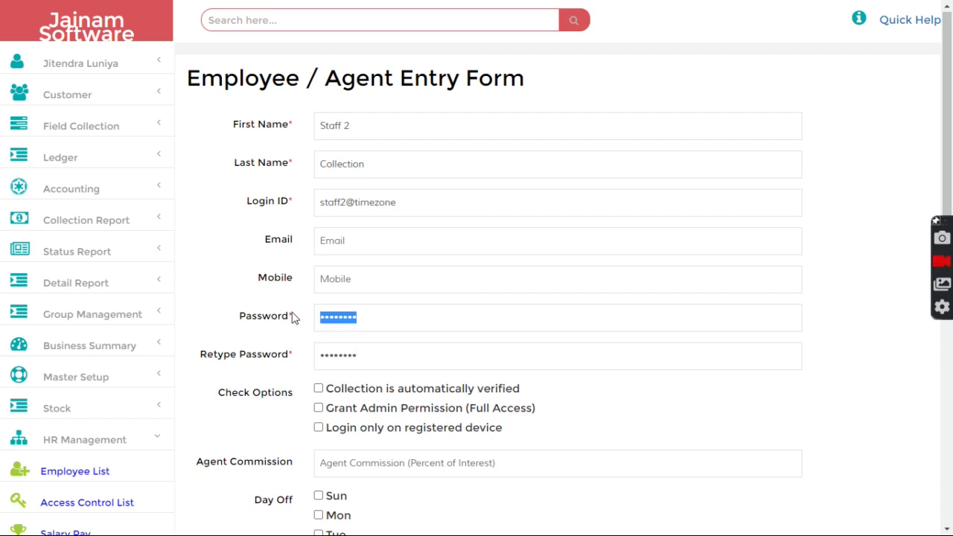
pyautogui.moveTo(406, 315); pyautogui.dragTo(314, 316)
pyautogui.write('•')
pyautogui.press('BackSpace')
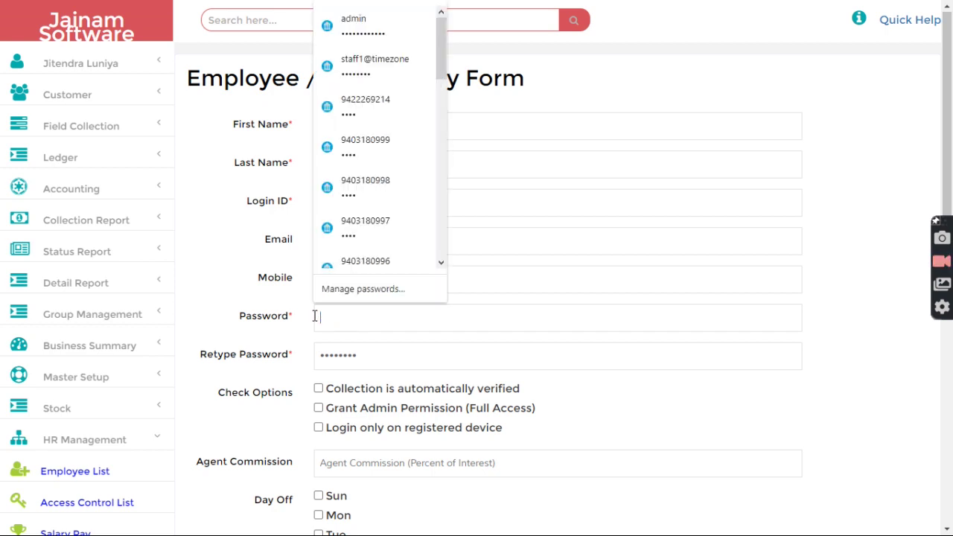
pyautogui.write('••')
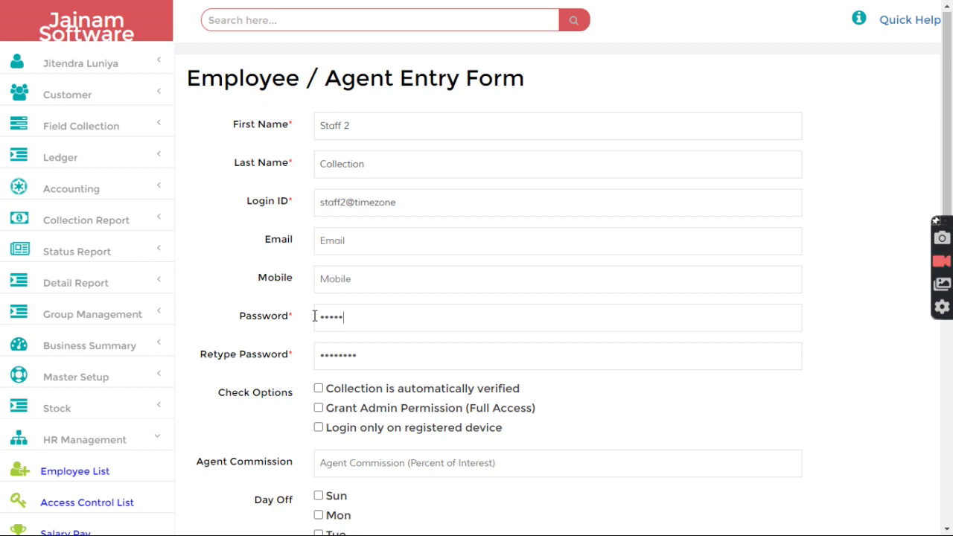
pyautogui.scroll(-4, 402, 365)
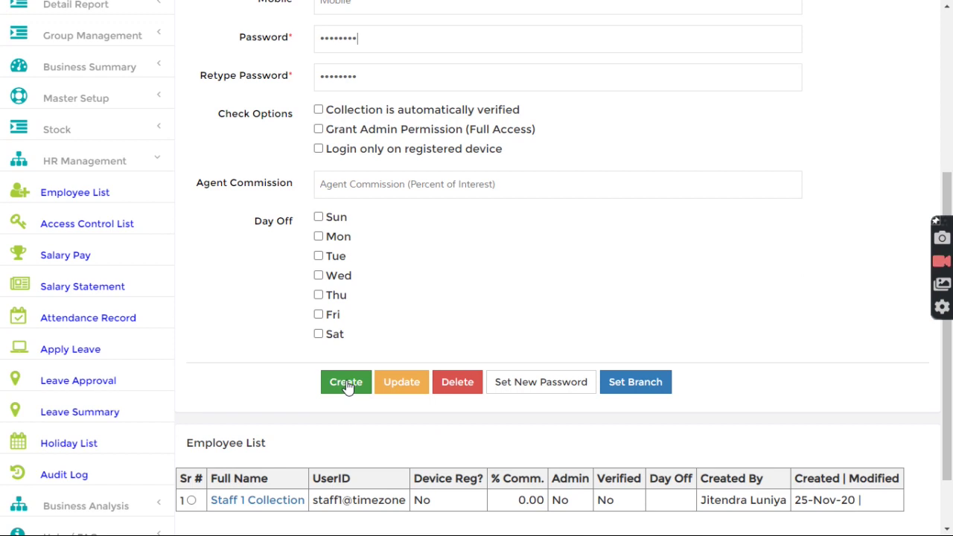
# - Create the Staff 2 Collection employee and select it in the Employee List
pyautogui.click(347, 387)
pyautogui.scroll(-2, 367, 451)
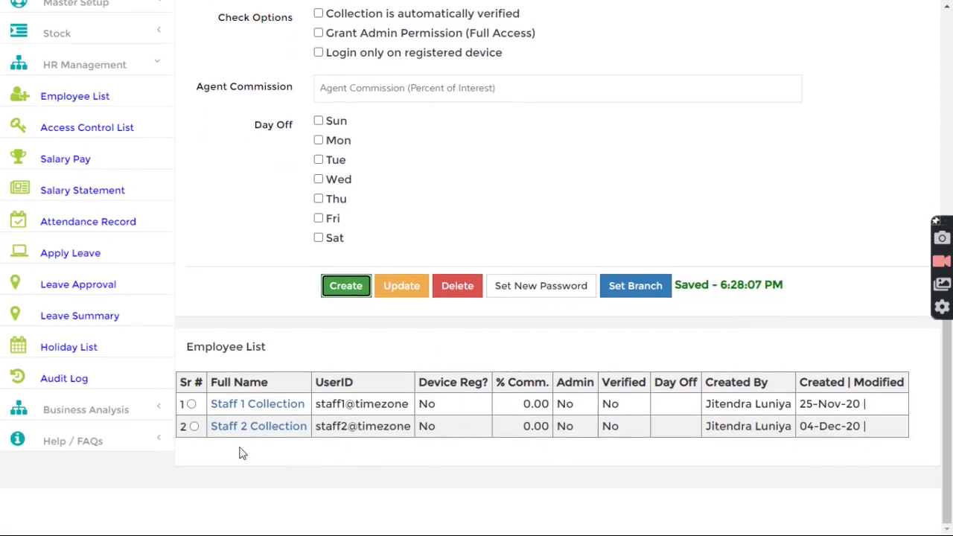
pyautogui.click(194, 427)
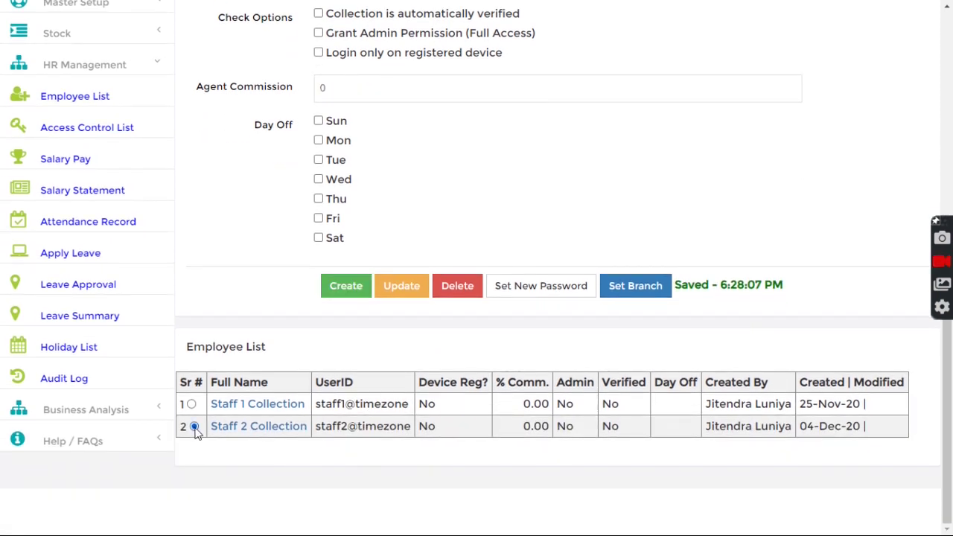
# - Assign the Jaipur branch to Staff 2 Collection
pyautogui.click(637, 284)
pyautogui.click(93, 211)
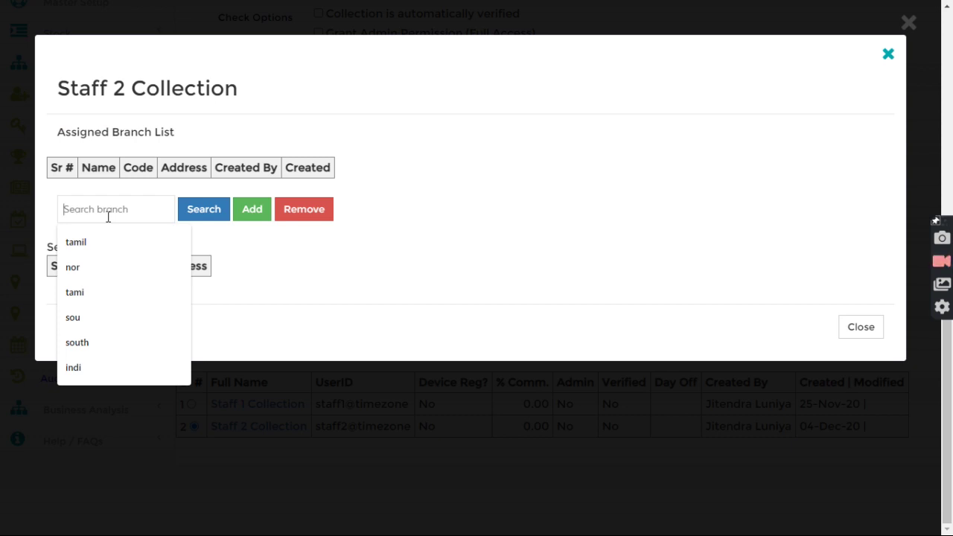
pyautogui.write('jo')
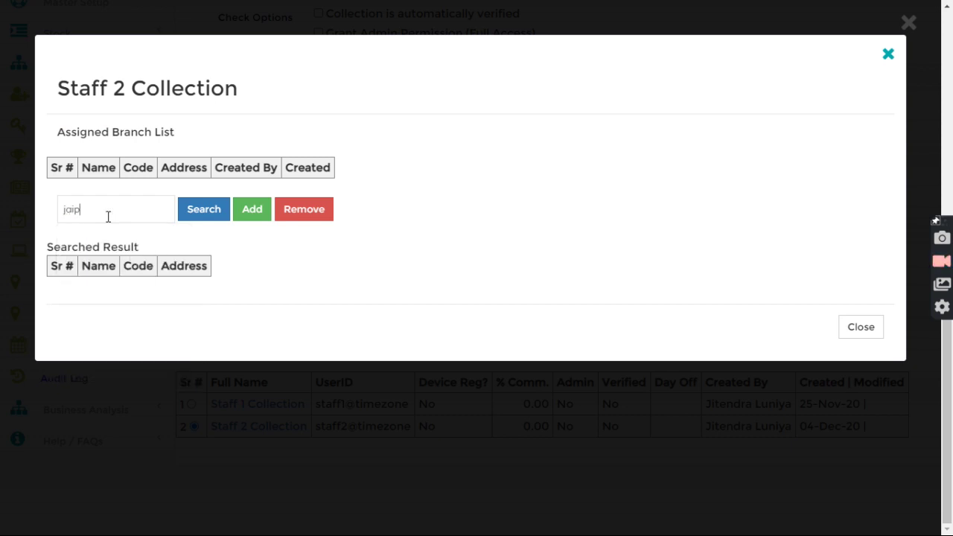
pyautogui.click(186, 215)
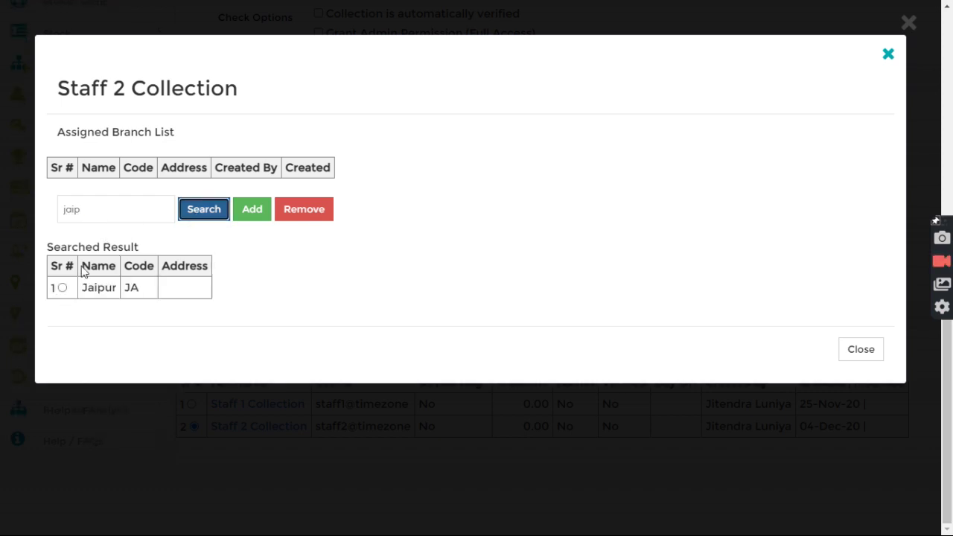
pyautogui.click(63, 289)
pyautogui.click(249, 215)
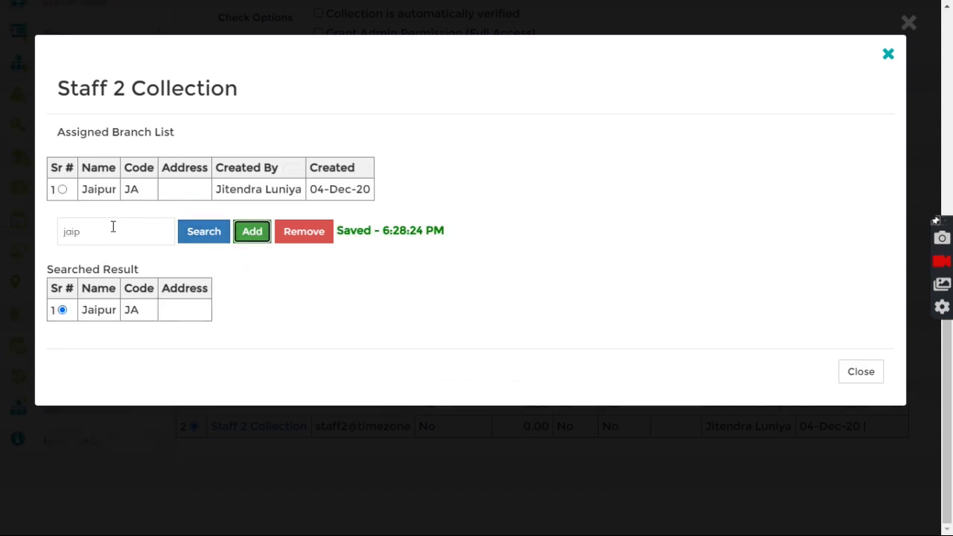
# - Assign TamilNadu as a second branch and close the branch window
pyautogui.moveTo(113, 229); pyautogui.dragTo(48, 240)
pyautogui.write('chen')
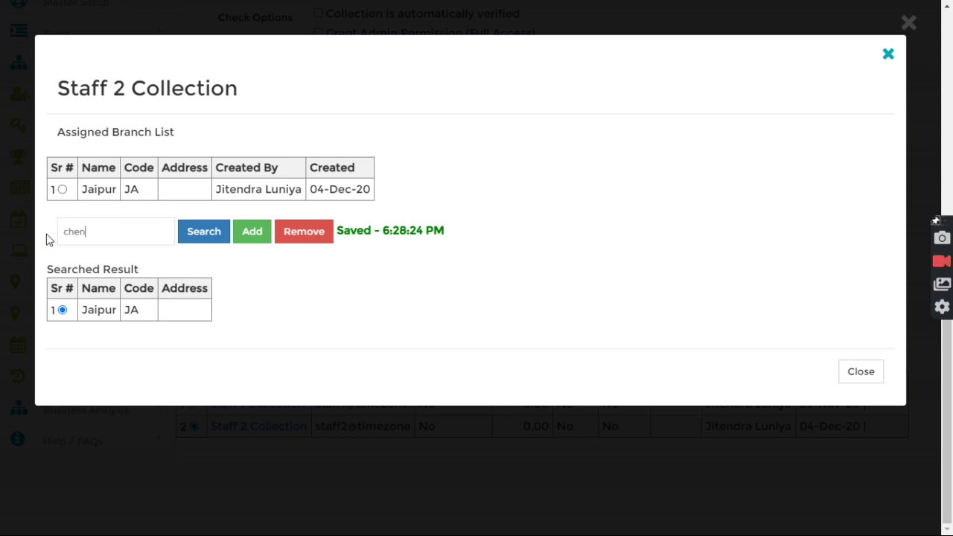
pyautogui.click(206, 237)
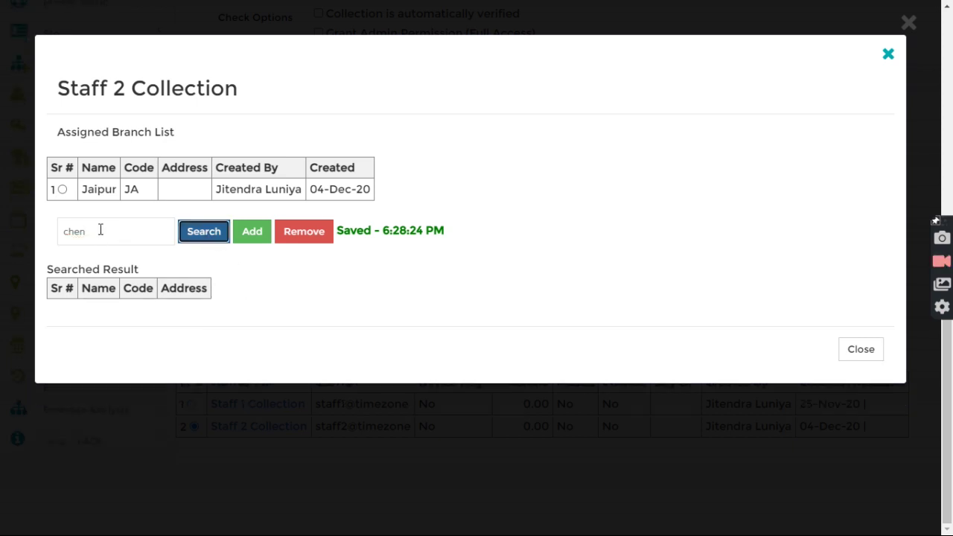
pyautogui.moveTo(101, 229); pyautogui.dragTo(37, 244)
pyautogui.write('c')
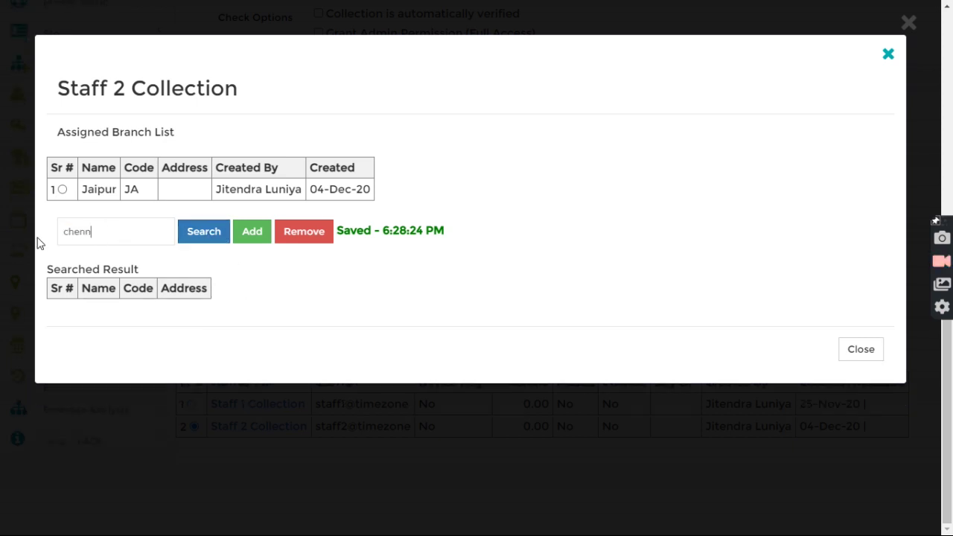
pyautogui.hotkey('ctrl', 'a')
pyautogui.press('BackSpace')
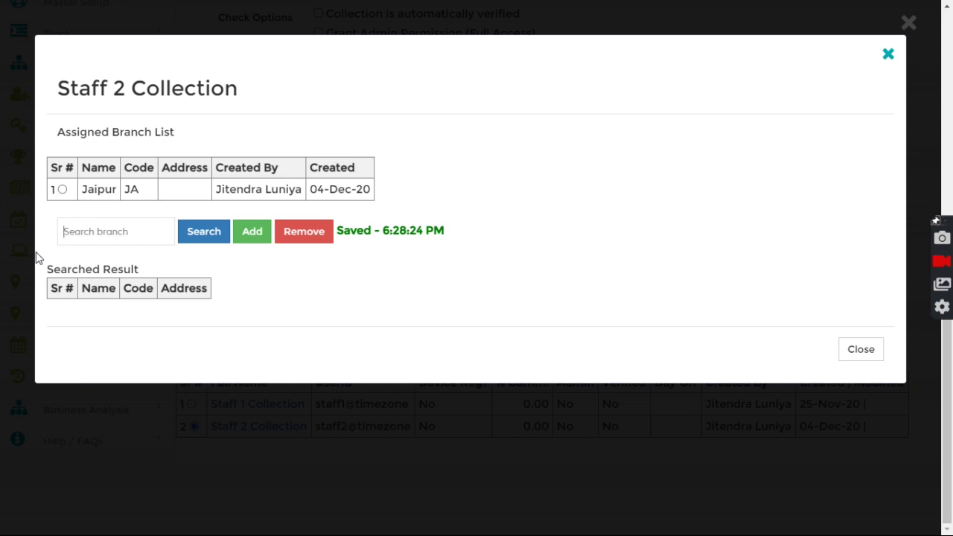
pyautogui.write('tamil')
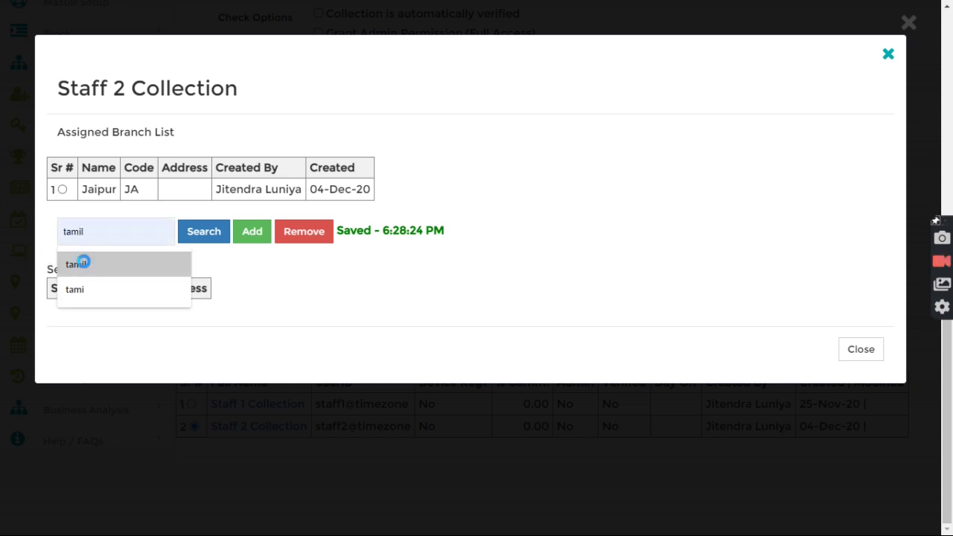
pyautogui.click(82, 263)
pyautogui.click(204, 233)
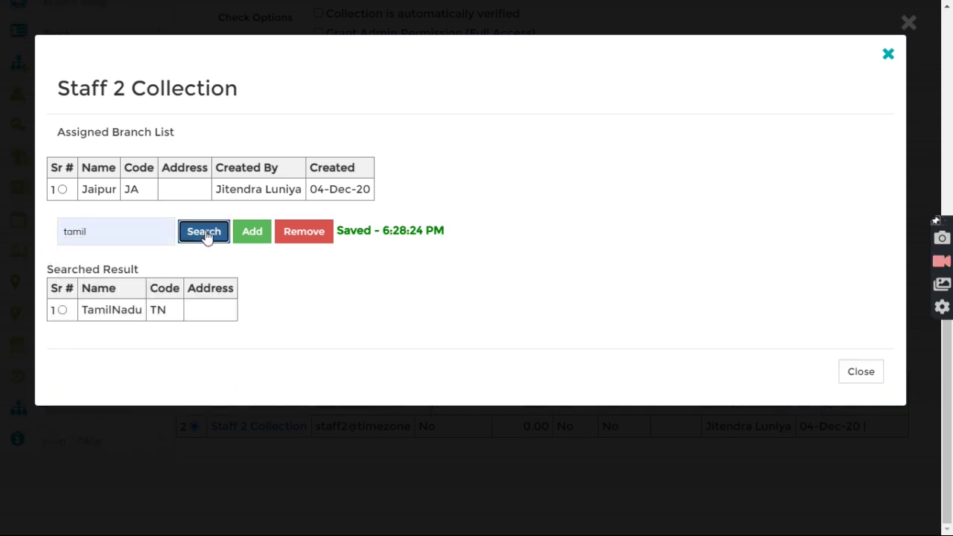
pyautogui.click(62, 309)
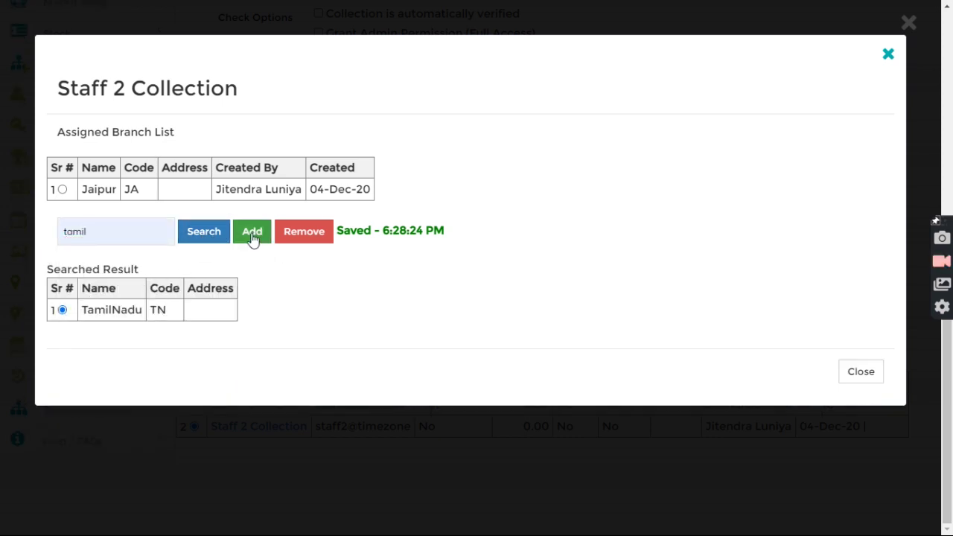
pyautogui.click(251, 235)
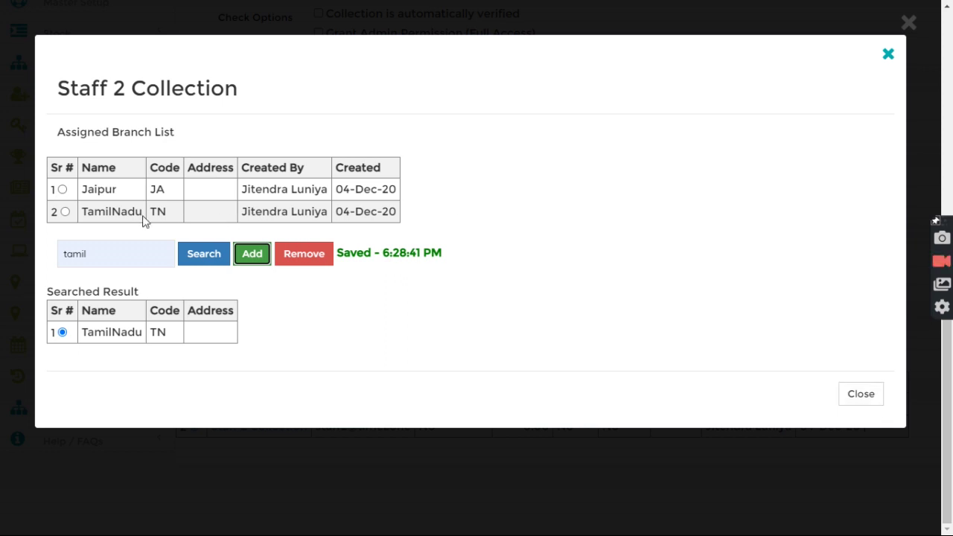
pyautogui.moveTo(81, 189); pyautogui.dragTo(144, 221)
pyautogui.click(179, 214)
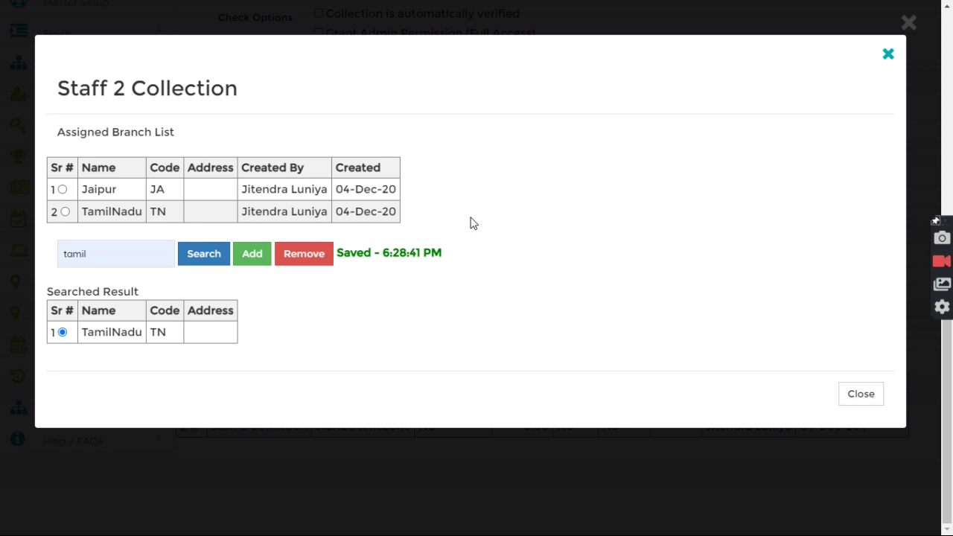
pyautogui.click(857, 396)
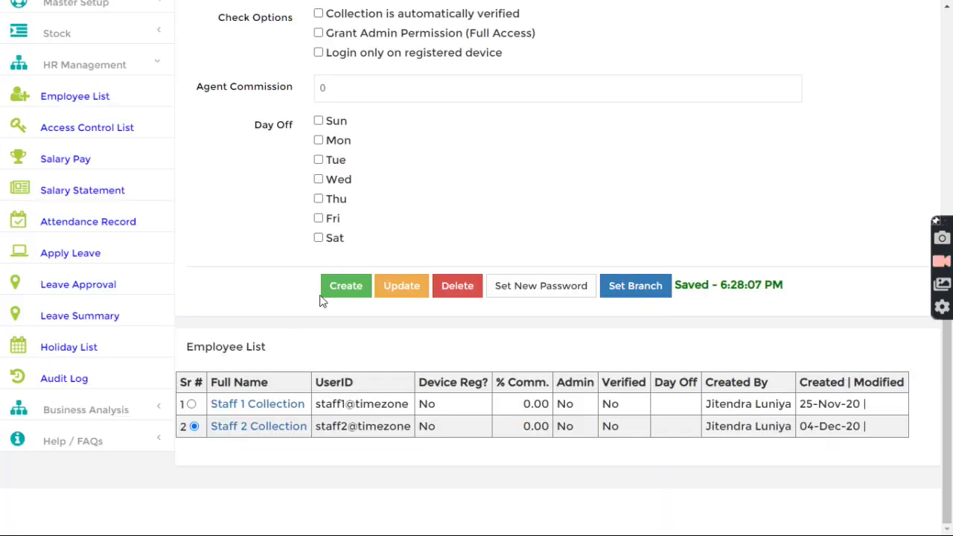
# - Open the Access Control List and select Staff 2 Collection
pyautogui.moveTo(315, 426); pyautogui.dragTo(408, 425)
pyautogui.click(320, 339)
pyautogui.scroll(2, 75, 230)
pyautogui.click(134, 277)
pyautogui.click(289, 128)
pyautogui.click(313, 172)
# - Grant Staff 2 Collection the Search Loan permission
pyautogui.click(291, 165)
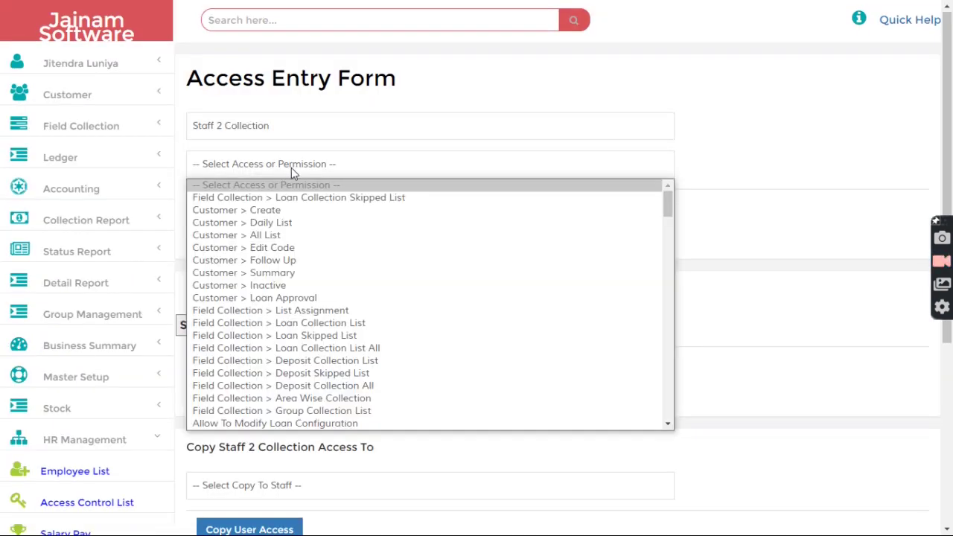
pyautogui.press('l')
pyautogui.press('Up')
pyautogui.write('sea')
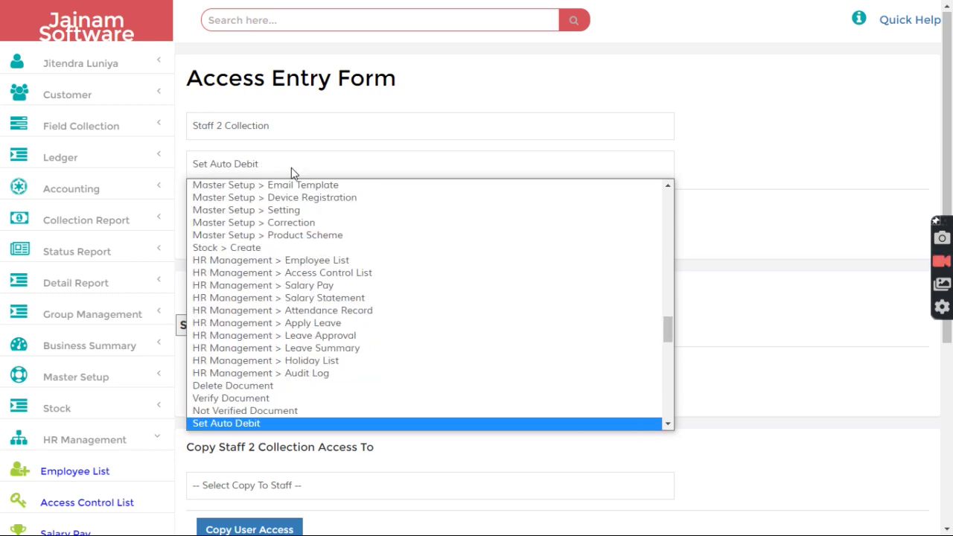
pyautogui.press('Down')
pyautogui.press('Down')
pyautogui.press('Down')
pyautogui.press('Down')
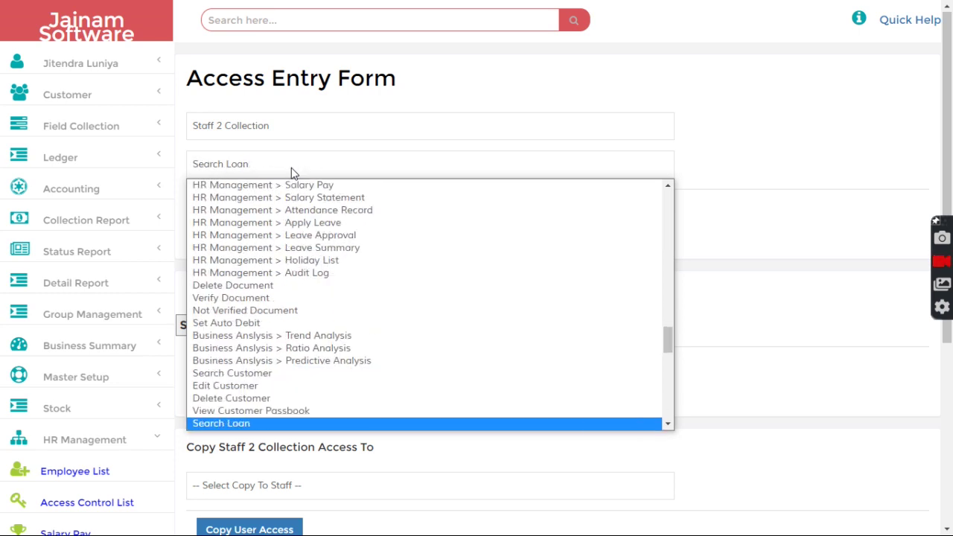
pyautogui.press('Return')
pyautogui.click(270, 212)
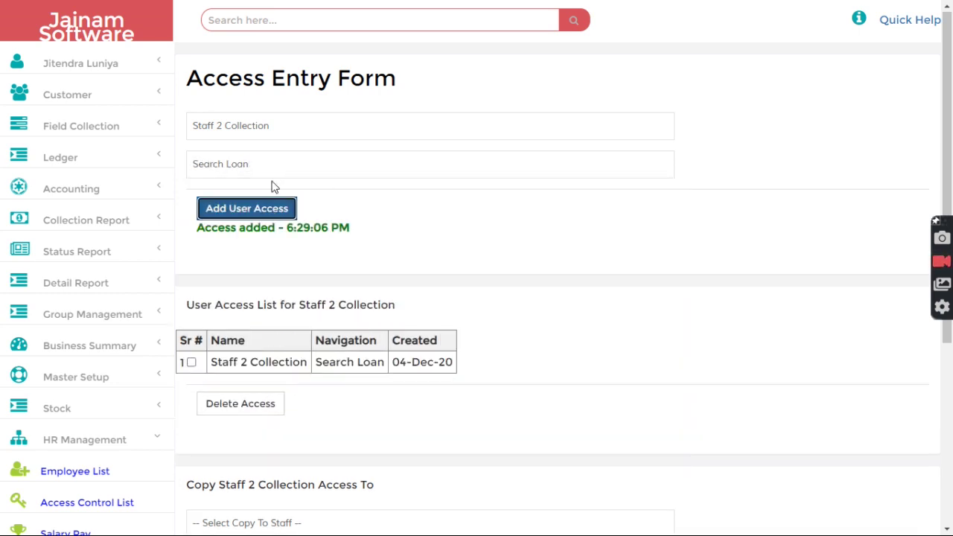
# - Grant Staff 2 Collection the Accounting > Journal Entry permission
pyautogui.click(272, 163)
pyautogui.write('acc')
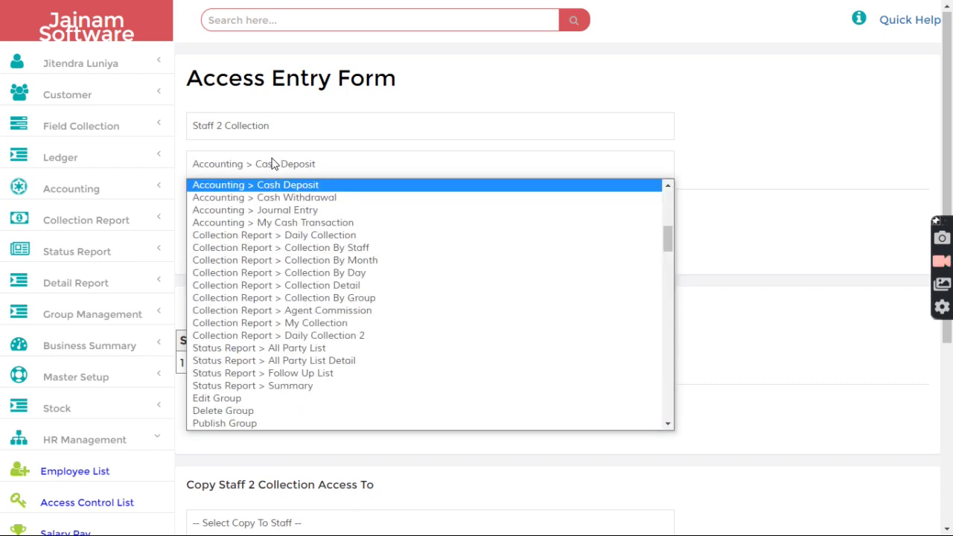
pyautogui.press('Down')
pyautogui.press('Down')
pyautogui.press('Return')
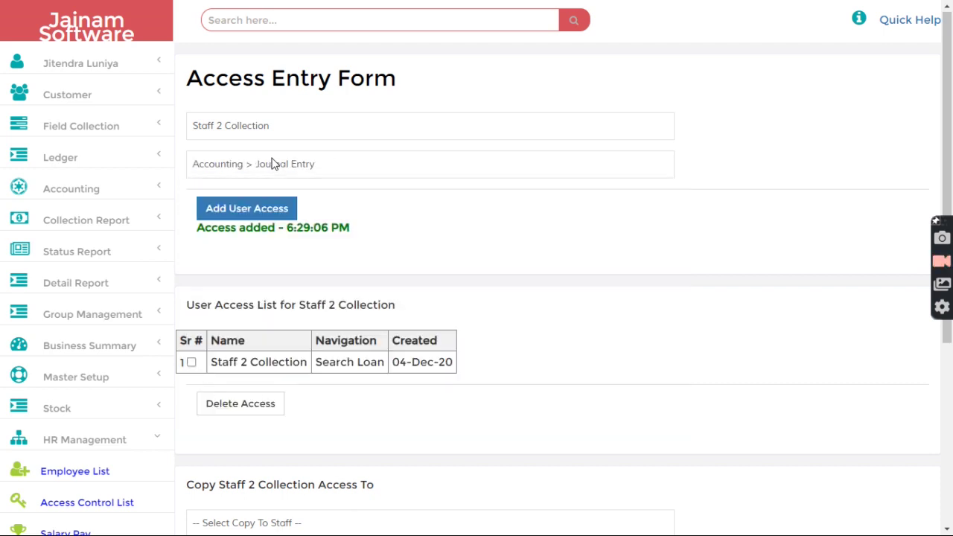
pyautogui.click(248, 209)
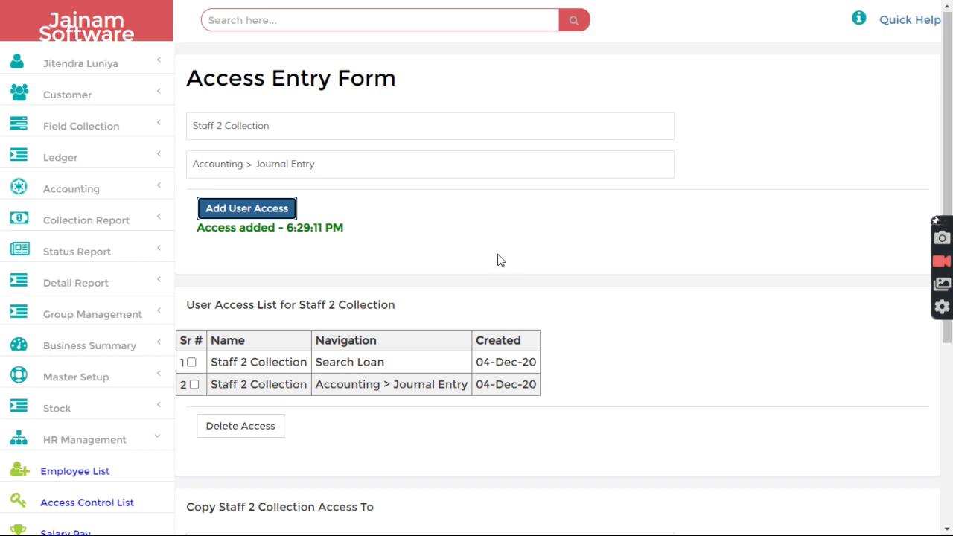
pyautogui.click(82, 71)
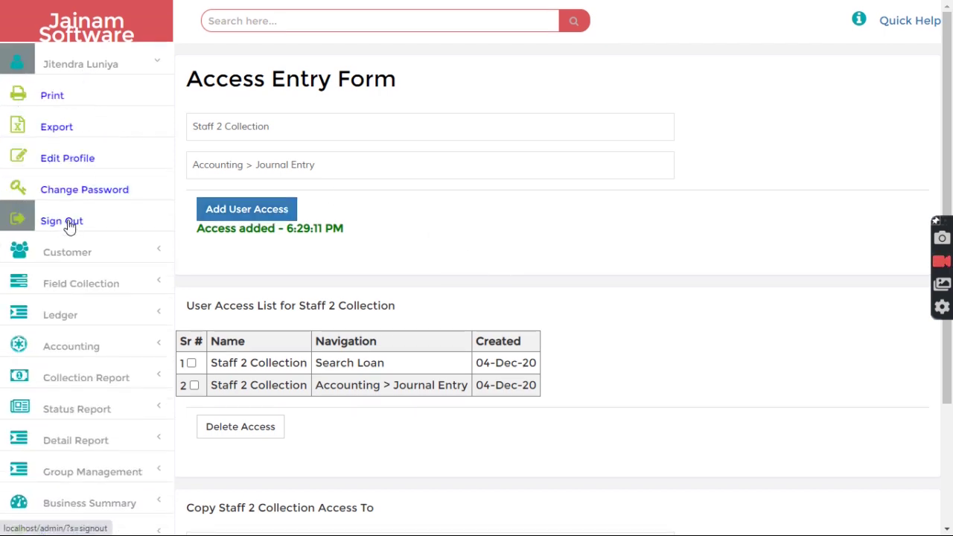
# - Sign out and log back in as the Staff 2 Collection user
pyautogui.click(67, 223)
pyautogui.doubleClick(399, 192)
pyautogui.hotkey('ctrl', 'v')
pyautogui.press('Tab')
pyautogui.write('*******')
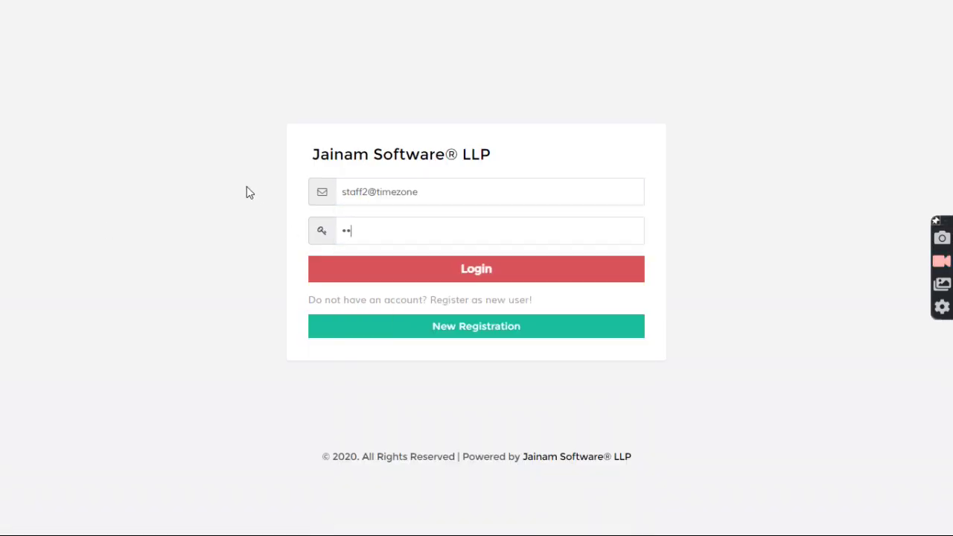
pyautogui.write('*')
pyautogui.click(406, 265)
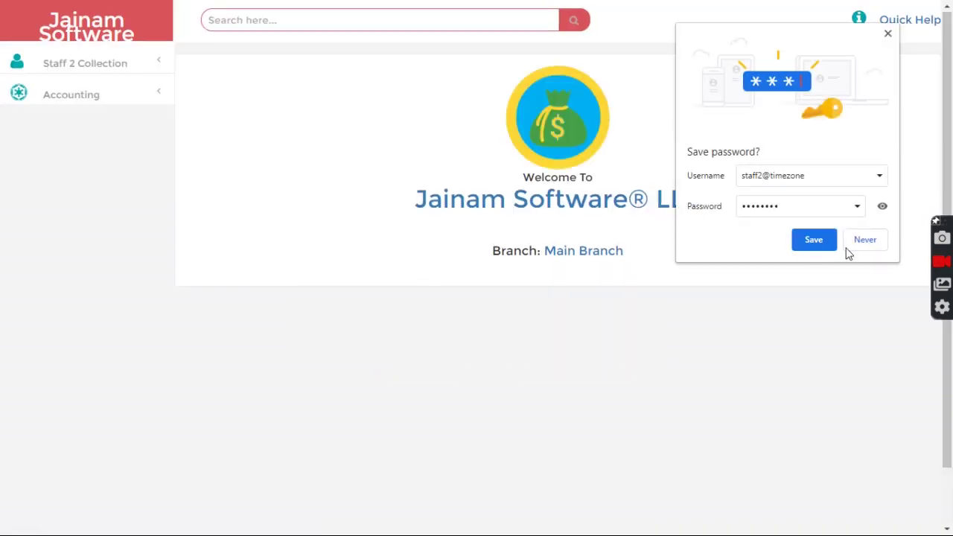
pyautogui.click(887, 33)
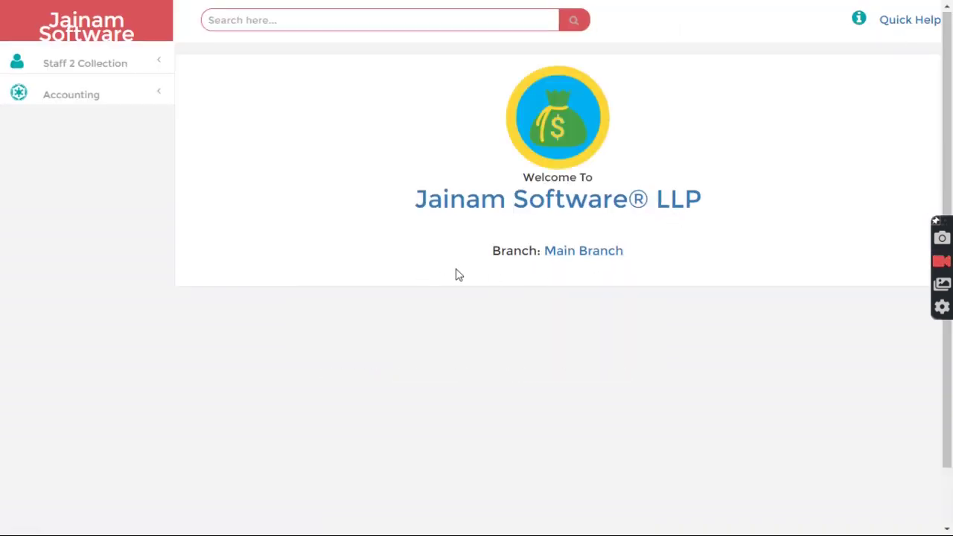
# - Change the current branch from Main Branch to Jaipur
pyautogui.moveTo(493, 250); pyautogui.dragTo(538, 253)
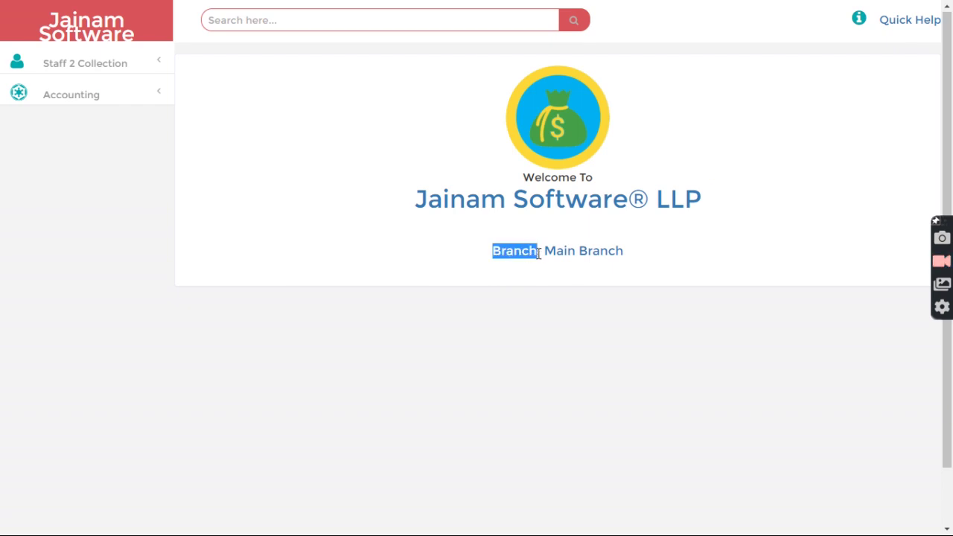
pyautogui.click(483, 275)
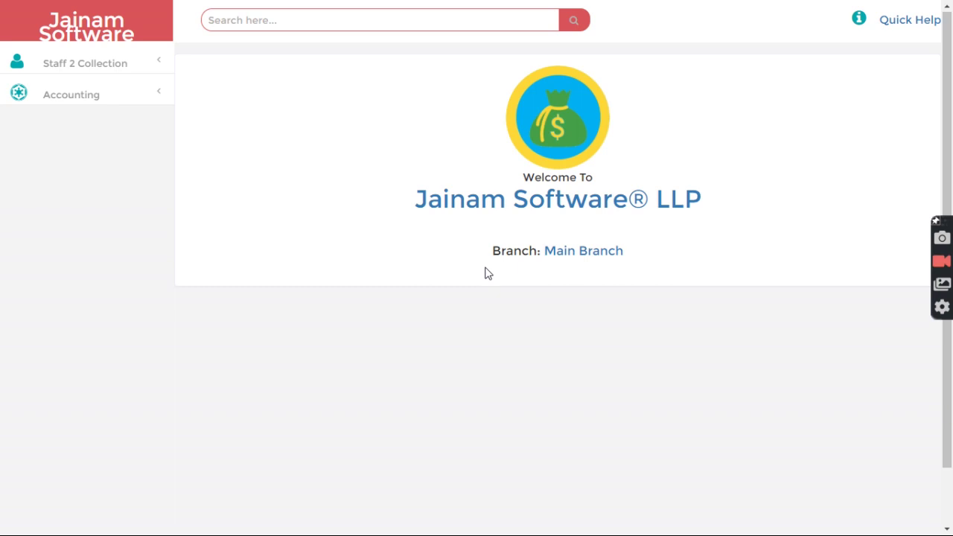
pyautogui.click(590, 252)
pyautogui.click(467, 135)
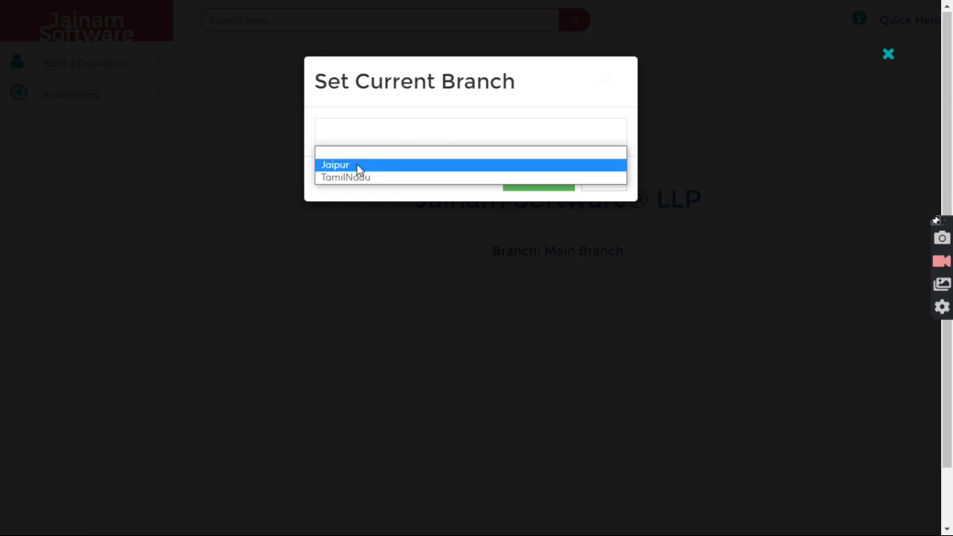
pyautogui.press('Up')
pyautogui.press('Return')
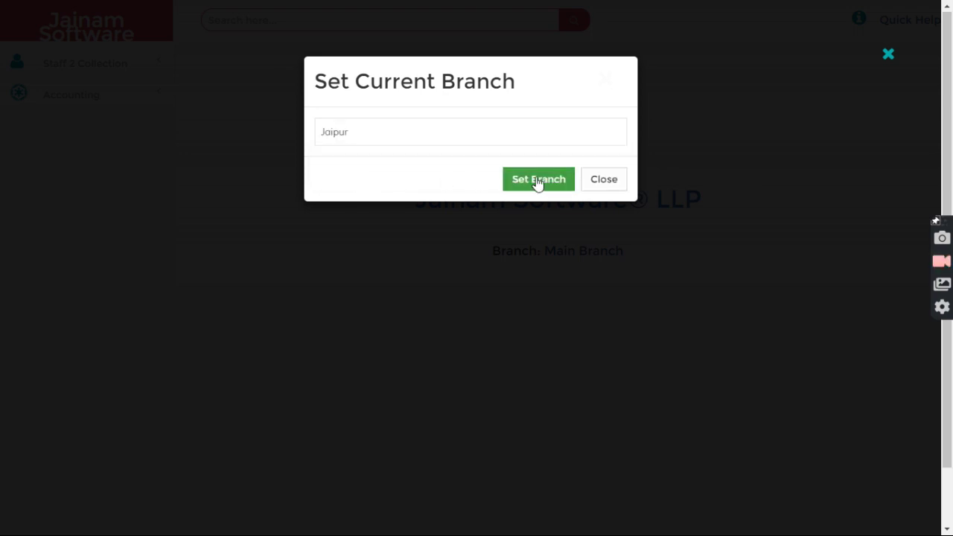
pyautogui.click(536, 181)
pyautogui.click(606, 180)
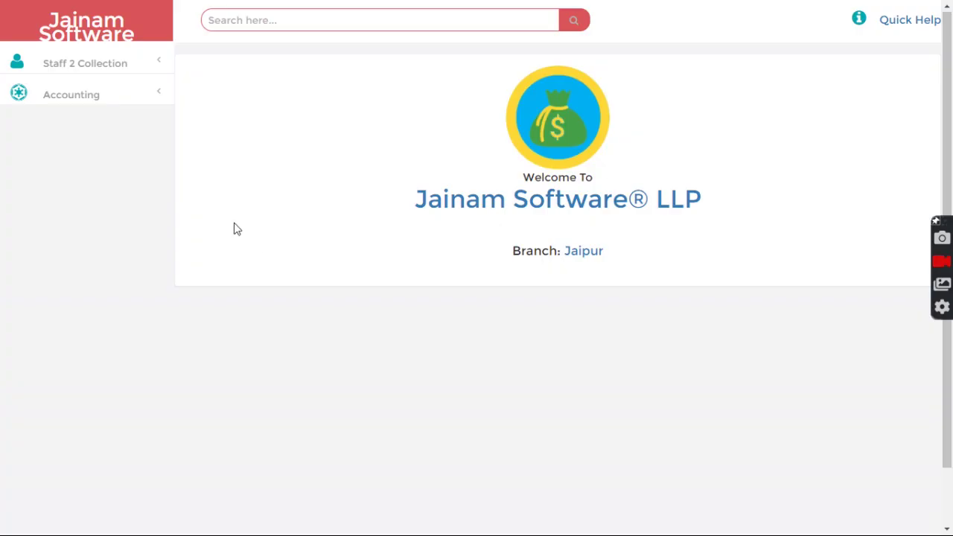
# - Start a journal entry debiting Tea or Coffee Expenses and crediting Cash, 1000 each
pyautogui.click(81, 96)
pyautogui.click(111, 142)
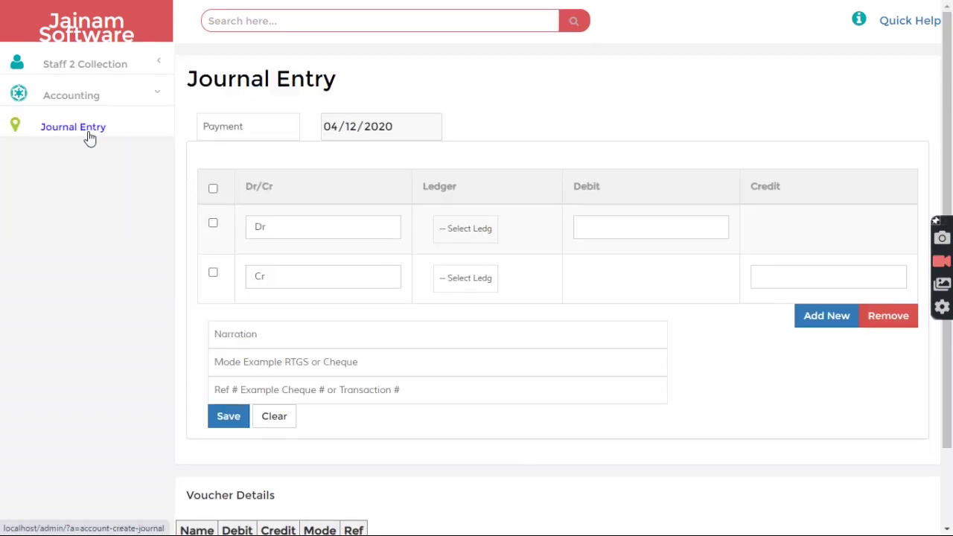
pyautogui.click(450, 228)
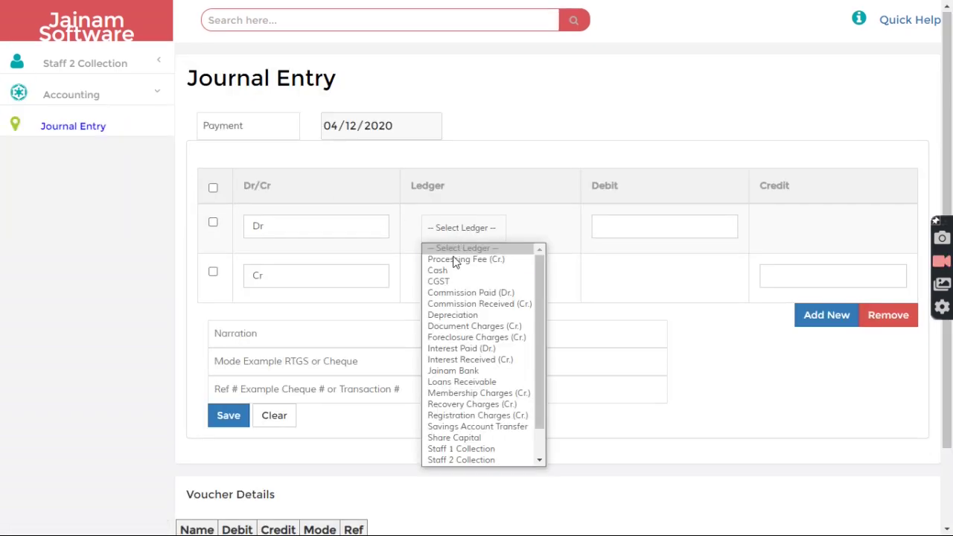
pyautogui.write('te')
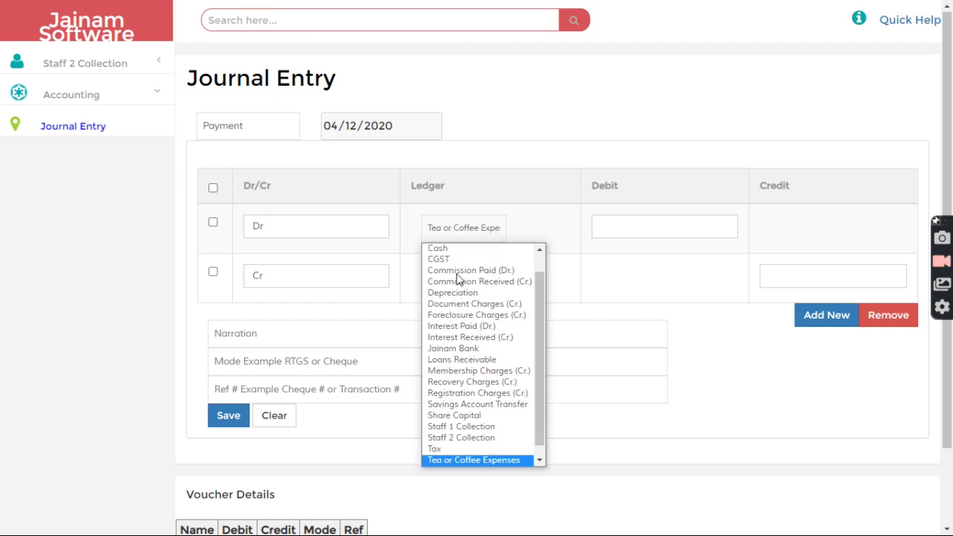
pyautogui.press('Return')
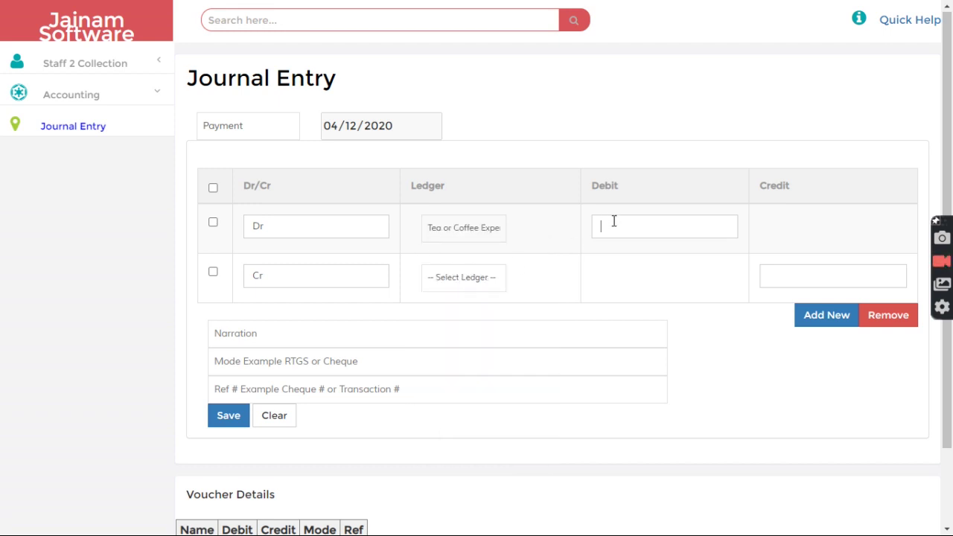
pyautogui.click(431, 280)
pyautogui.write('c')
pyautogui.press('Return')
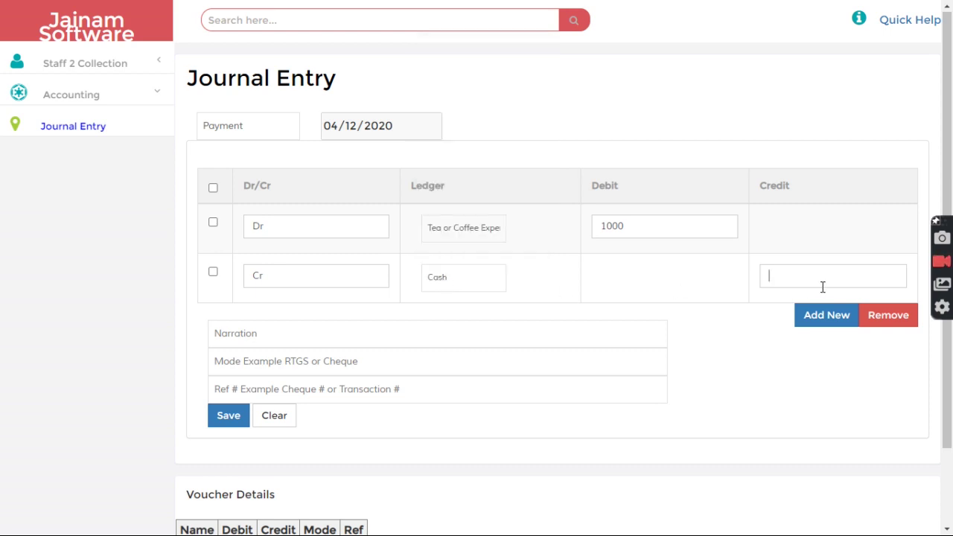
# - Add the narration 'exp from Jaipur branch' and save the journal entry
pyautogui.click(311, 332)
pyautogui.write('exp from Jaipur branch')
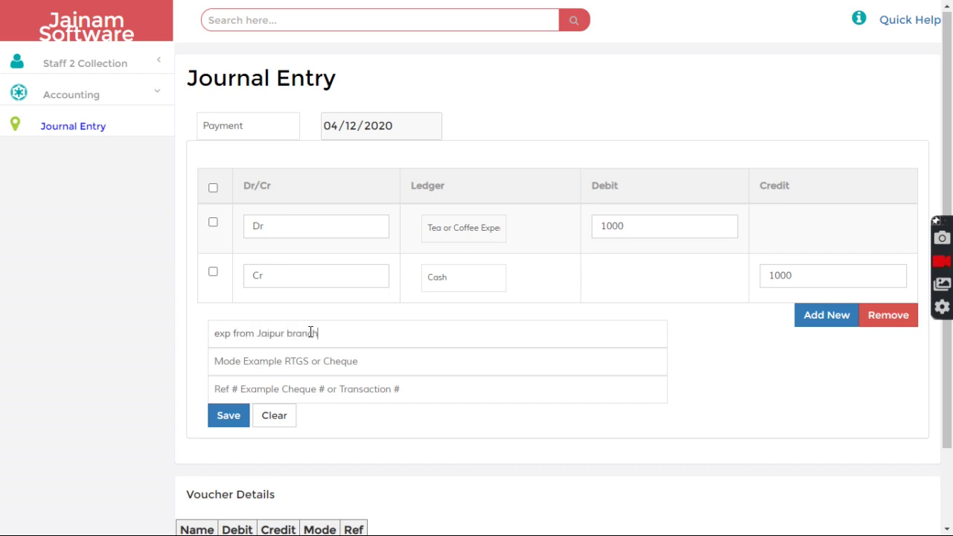
pyautogui.click(228, 416)
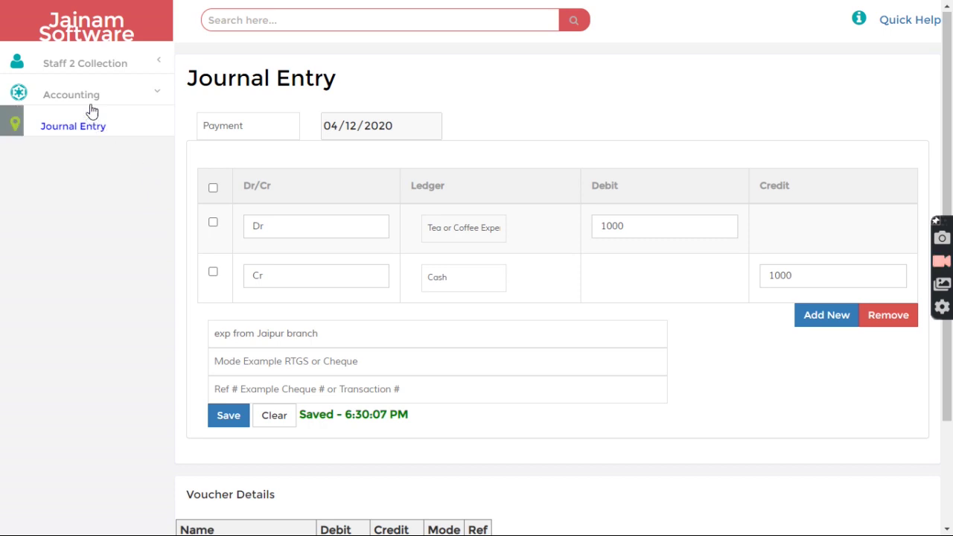
pyautogui.click(290, 18)
pyautogui.write('13')
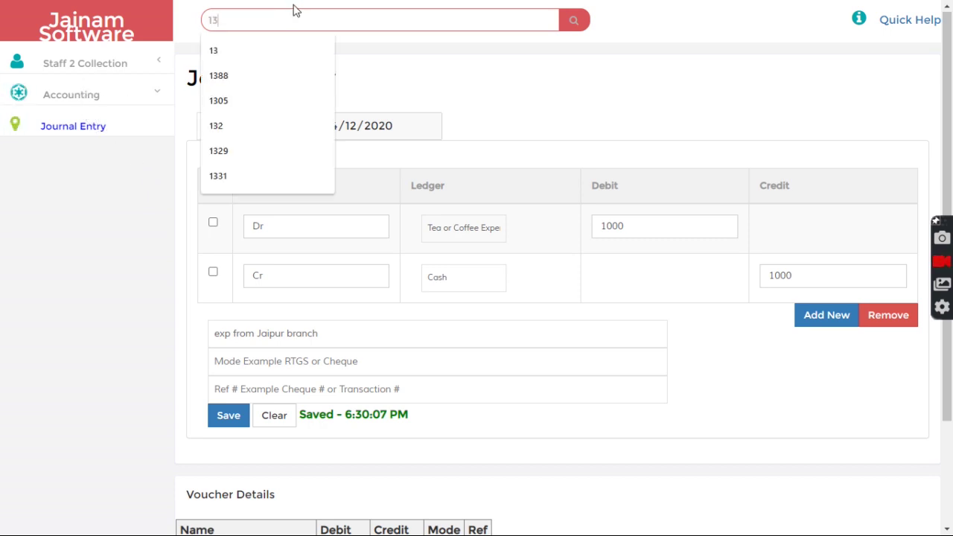
# - Clear the search box and return to the welcome page
pyautogui.click(375, 61)
pyautogui.click(255, 17)
pyautogui.press('BackSpace')
pyautogui.press('BackSpace')
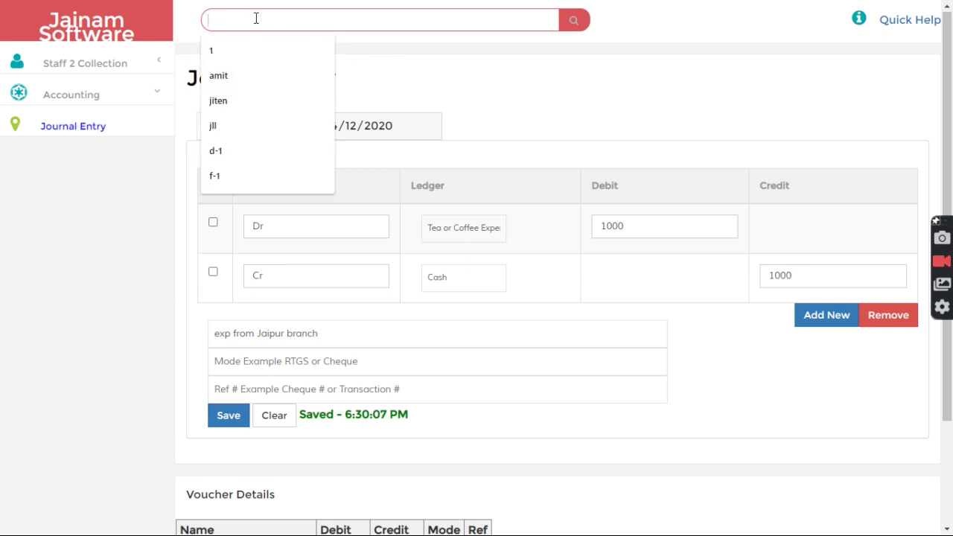
pyautogui.click(89, 27)
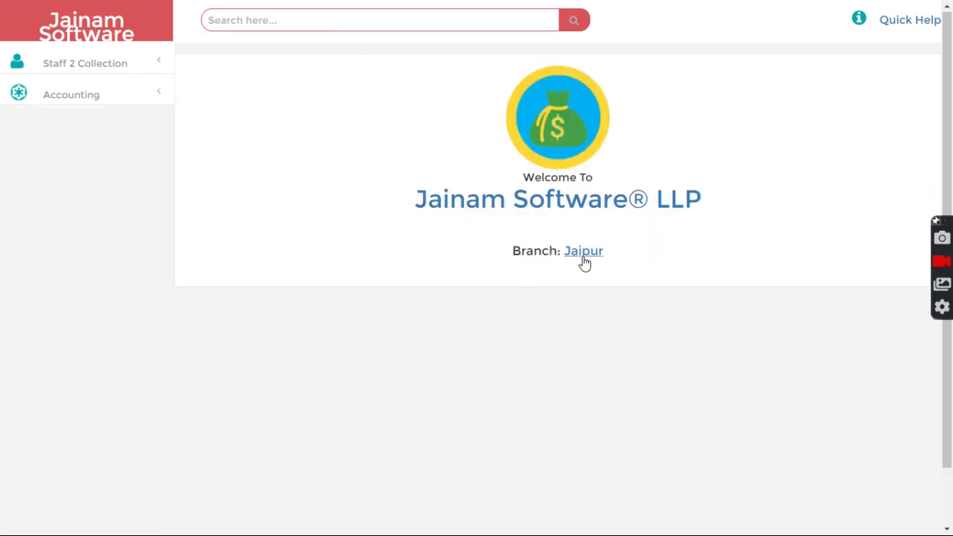
# - Set TamilNadu as the current branch
pyautogui.click(586, 255)
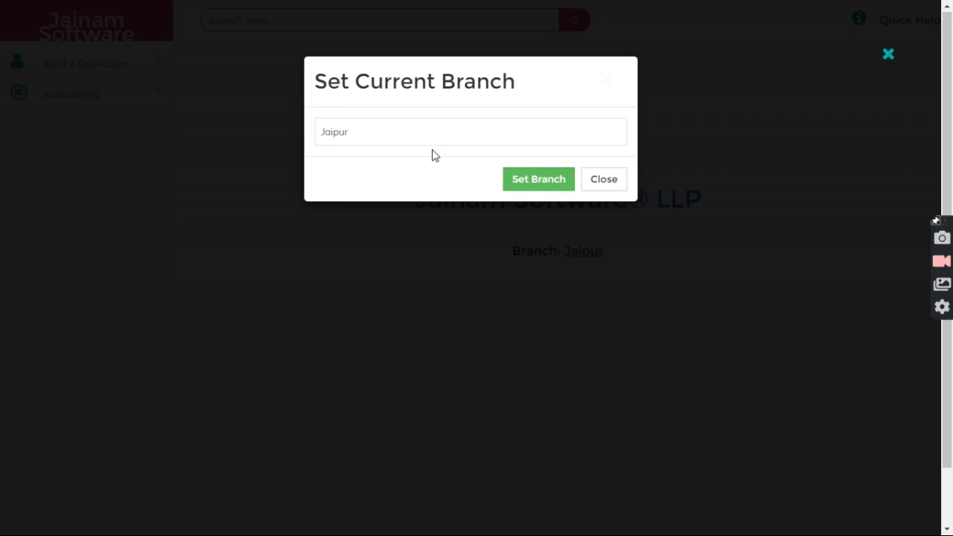
pyautogui.click(425, 130)
pyautogui.click(389, 168)
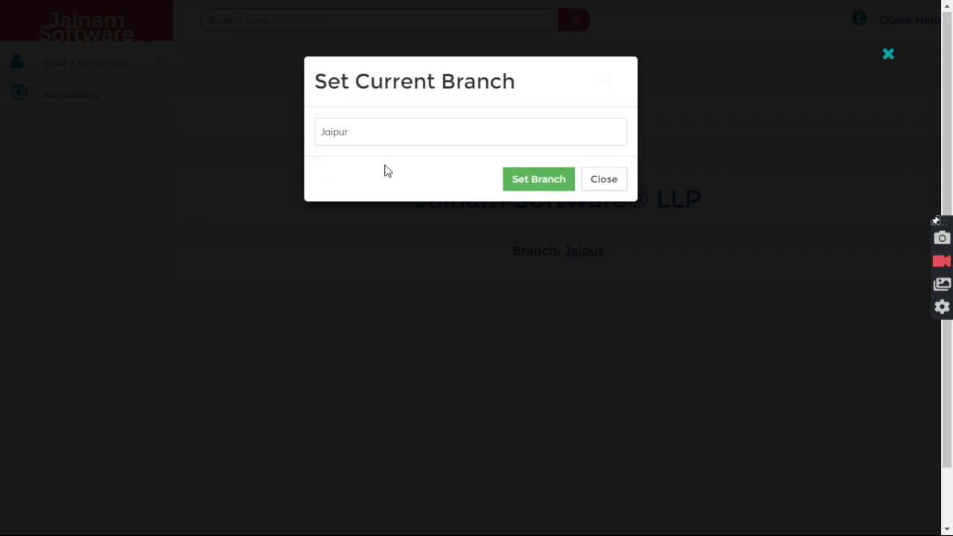
pyautogui.click(545, 184)
pyautogui.click(600, 181)
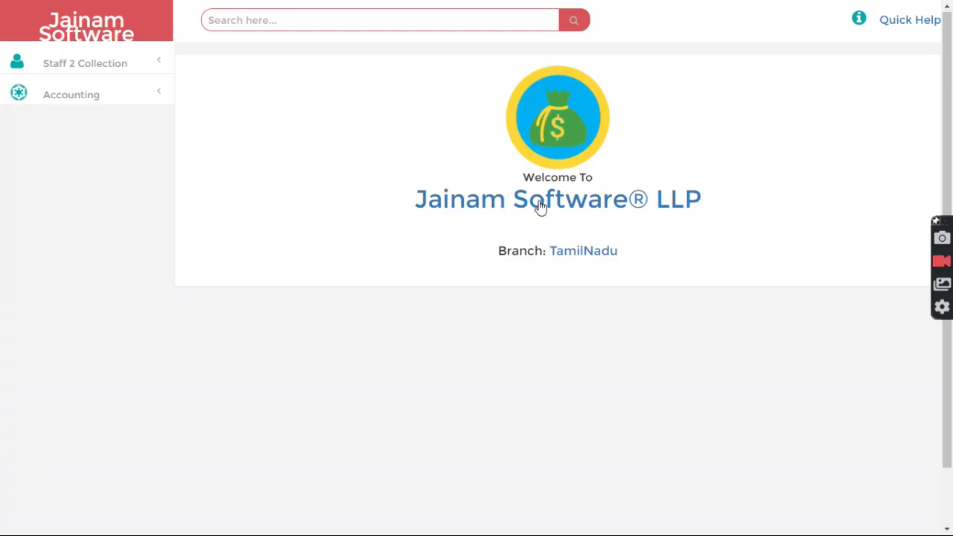
# - Look up the customer's gold loan and receive a 200 cash installment
pyautogui.click(297, 21)
pyautogui.write('12')
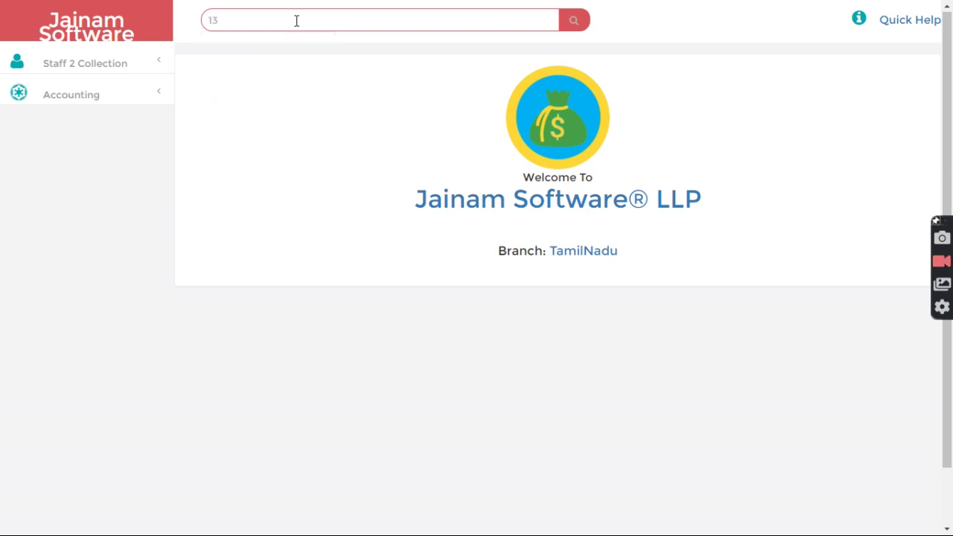
pyautogui.press('Return')
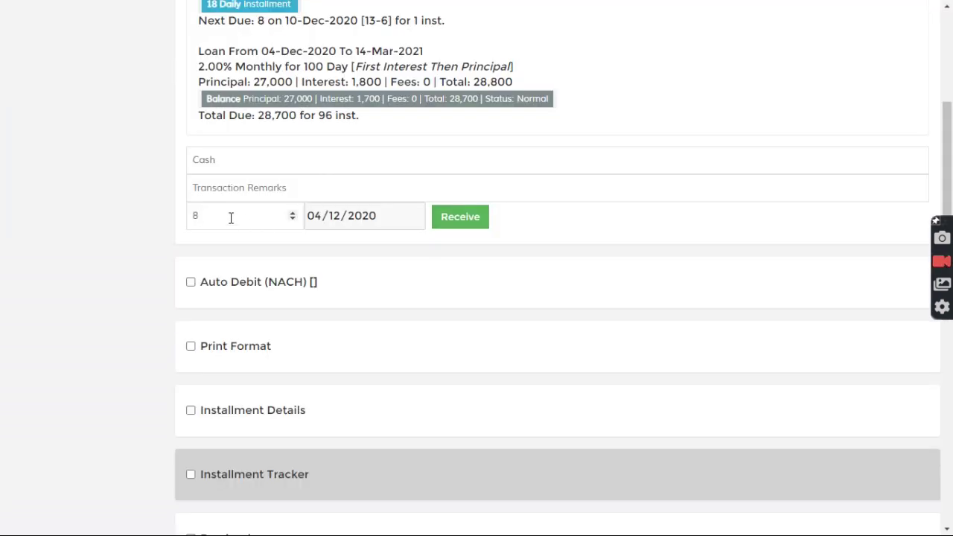
pyautogui.moveTo(231, 217); pyautogui.dragTo(164, 225)
pyautogui.write('200')
pyautogui.click(452, 220)
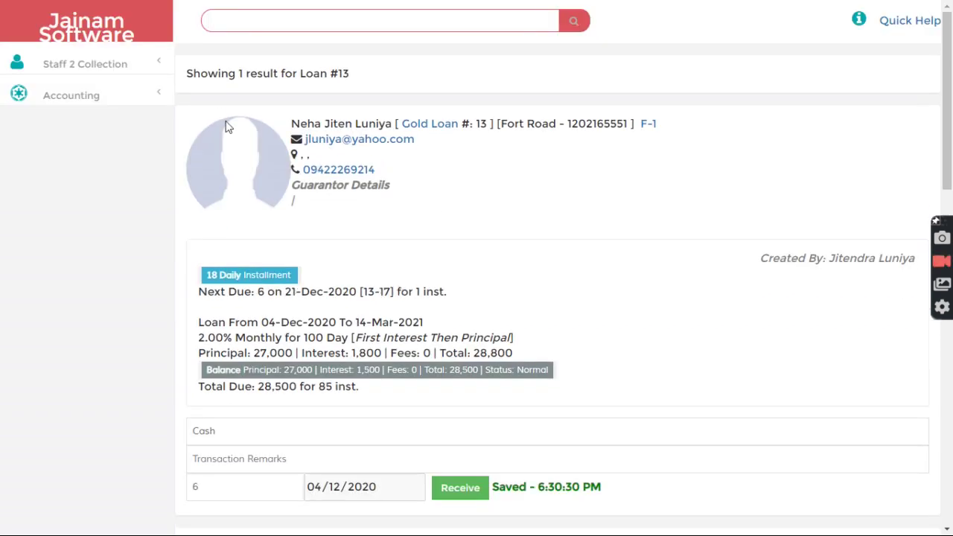
pyautogui.click(88, 99)
# - Sign out of Staff 2 Collection and log back in with the autofilled admin credentials
pyautogui.click(94, 64)
pyautogui.click(62, 159)
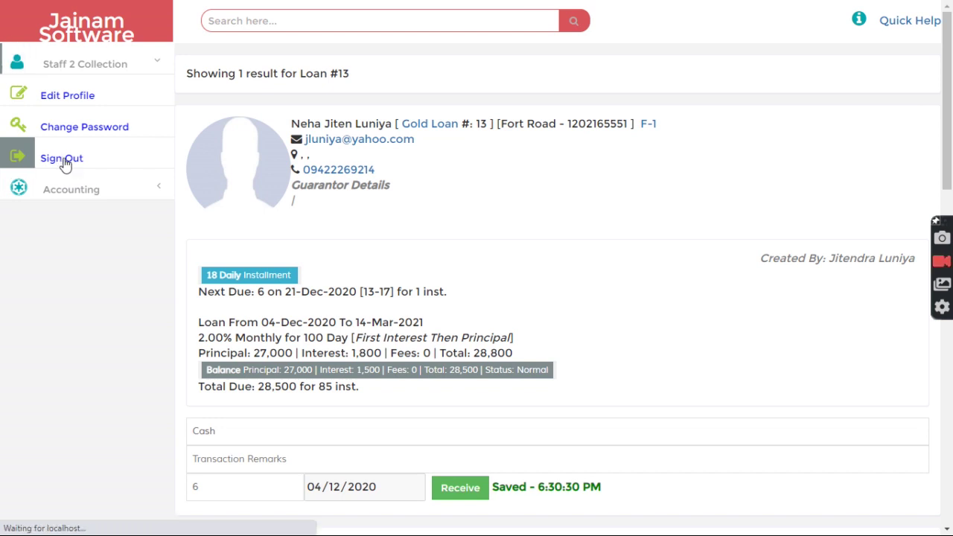
pyautogui.click(422, 280)
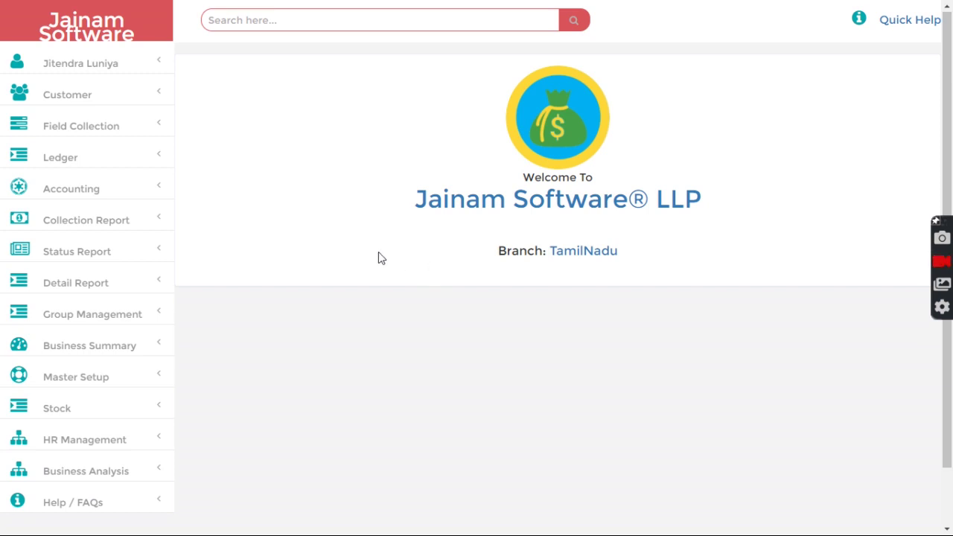
# - Change the administrator's current branch from TamilNadu to Jaipur
pyautogui.click(576, 253)
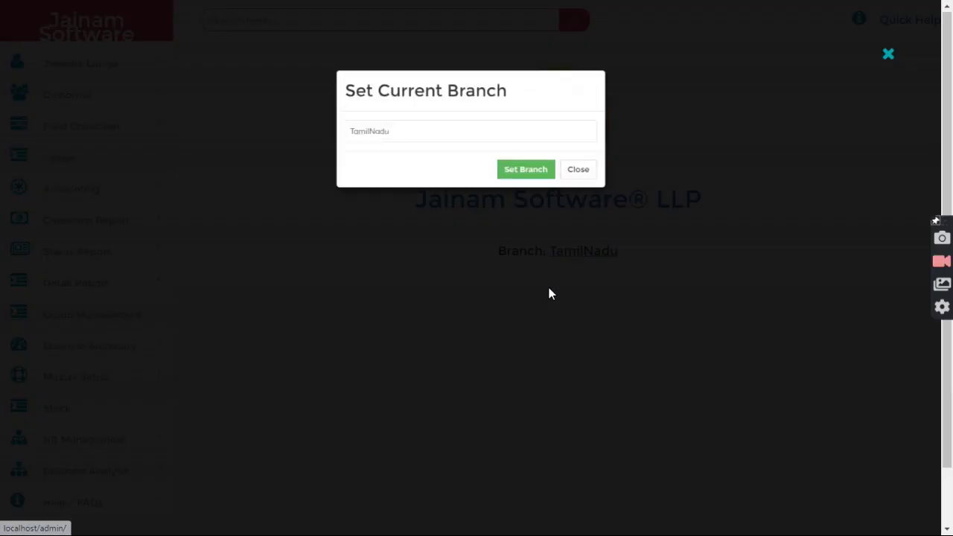
pyautogui.click(447, 139)
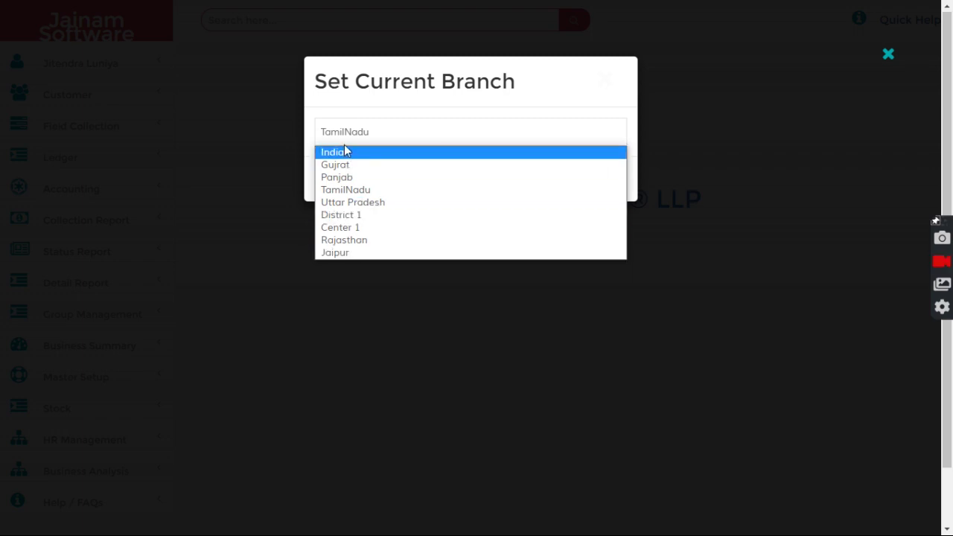
pyautogui.click(347, 253)
pyautogui.click(542, 185)
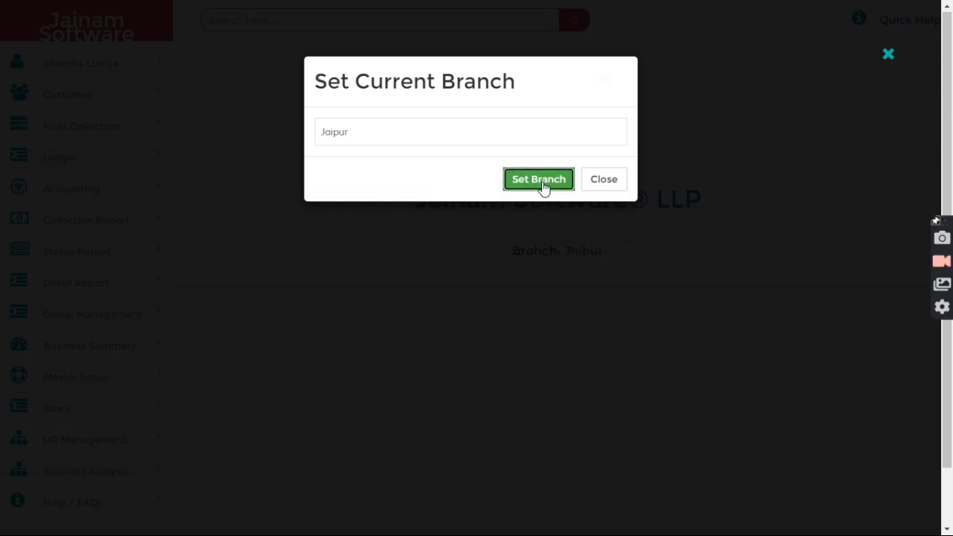
pyautogui.click(606, 184)
pyautogui.scroll(-1, 238, 345)
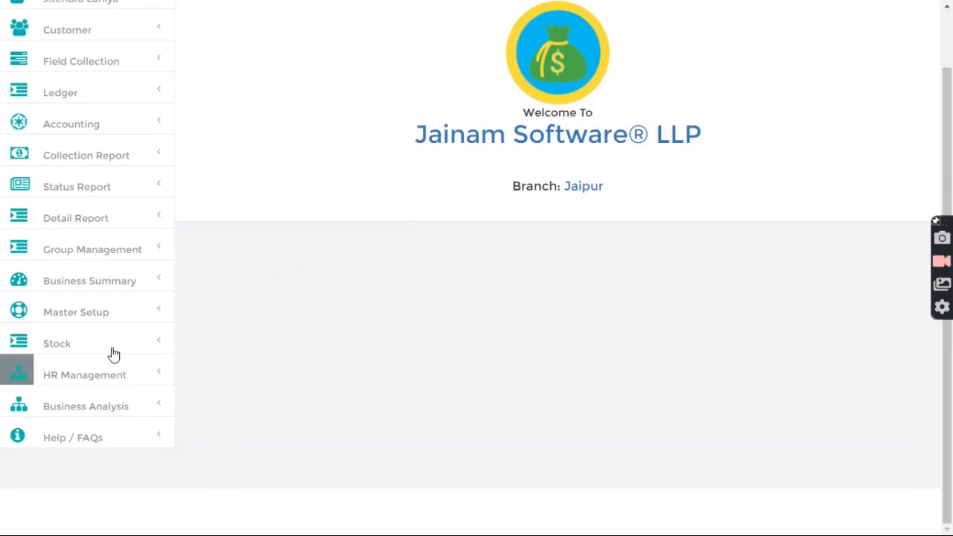
pyautogui.click(97, 285)
pyautogui.scroll(-3, 104, 312)
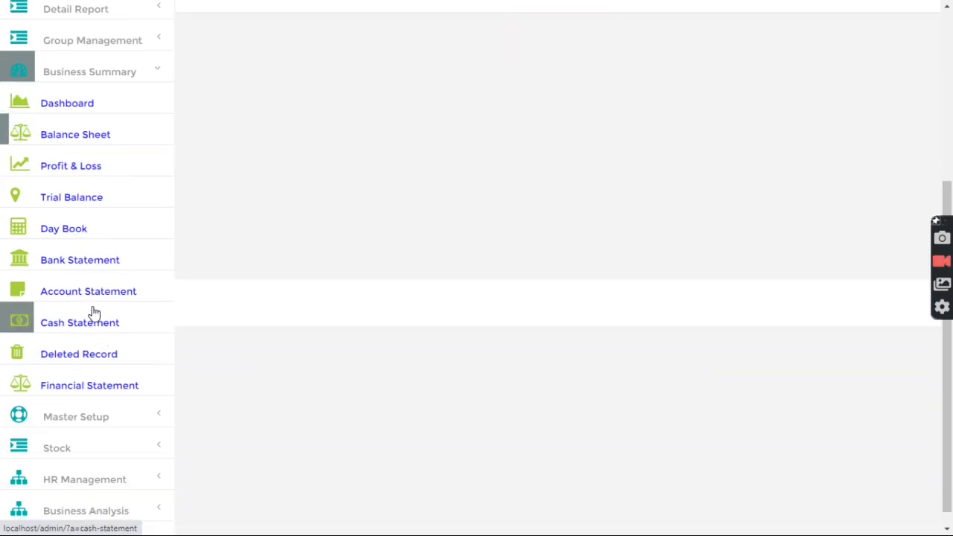
pyautogui.click(88, 297)
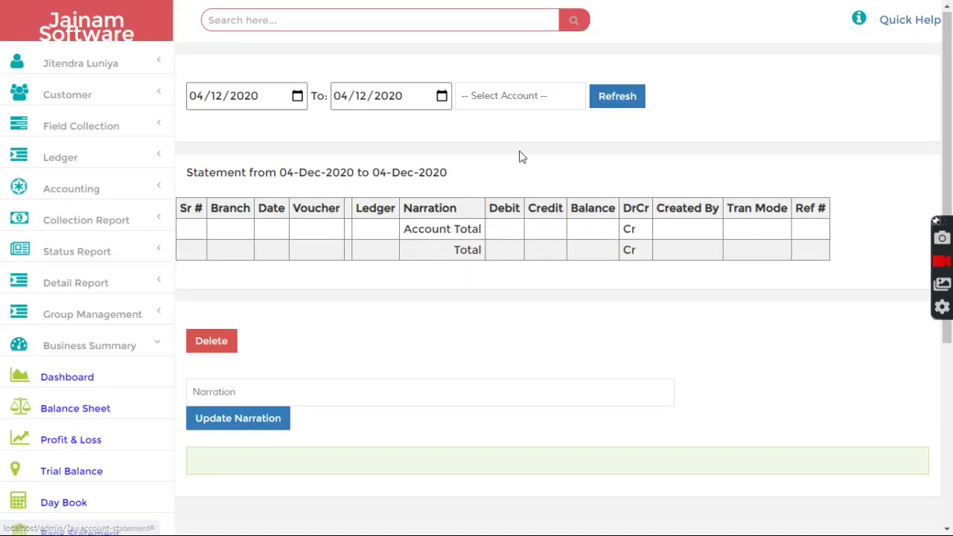
pyautogui.click(519, 98)
pyautogui.click(495, 143)
pyautogui.click(617, 96)
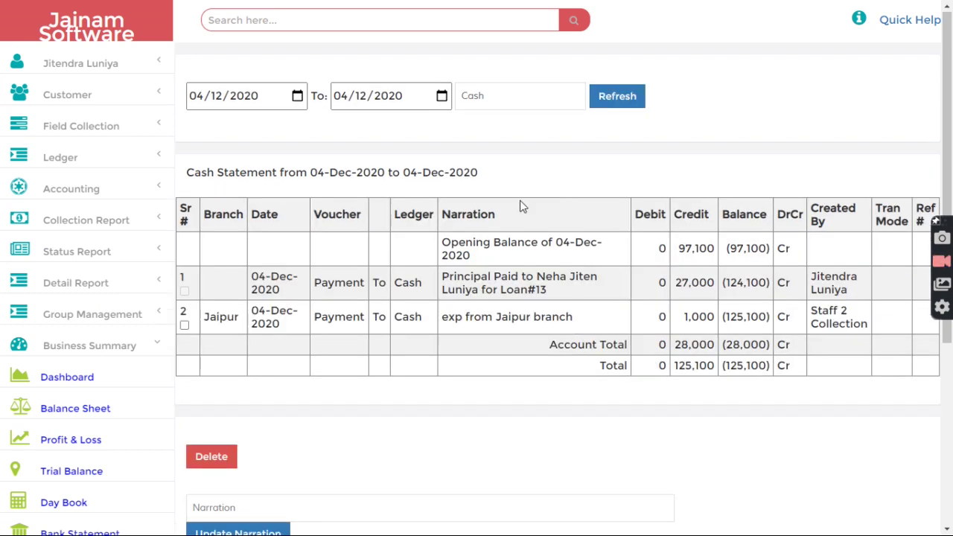
pyautogui.moveTo(207, 316); pyautogui.dragTo(245, 322)
pyautogui.click(415, 317)
pyautogui.moveTo(443, 318); pyautogui.dragTo(600, 319)
pyautogui.click(606, 326)
pyautogui.moveTo(683, 319); pyautogui.dragTo(719, 326)
pyautogui.click(689, 343)
pyautogui.moveTo(444, 242); pyautogui.dragTo(563, 304)
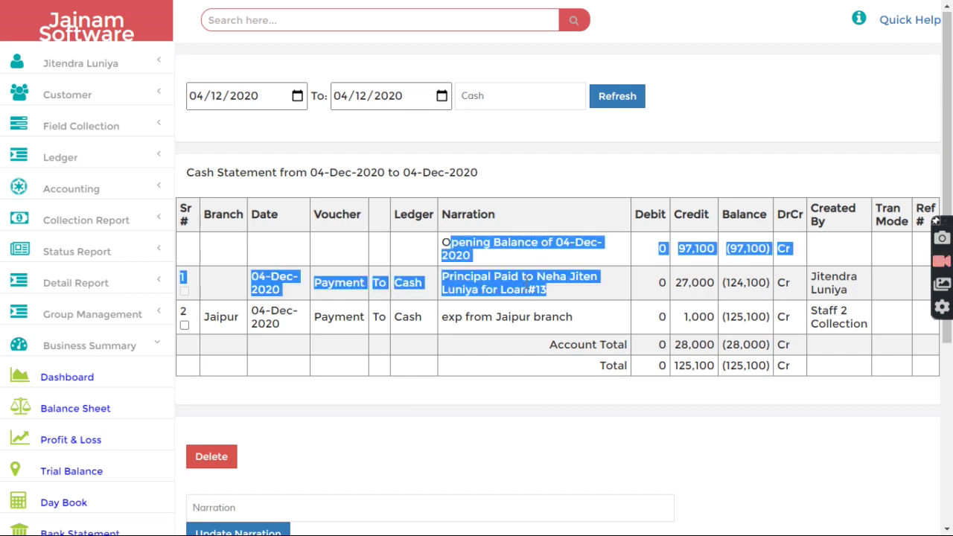
pyautogui.click(527, 286)
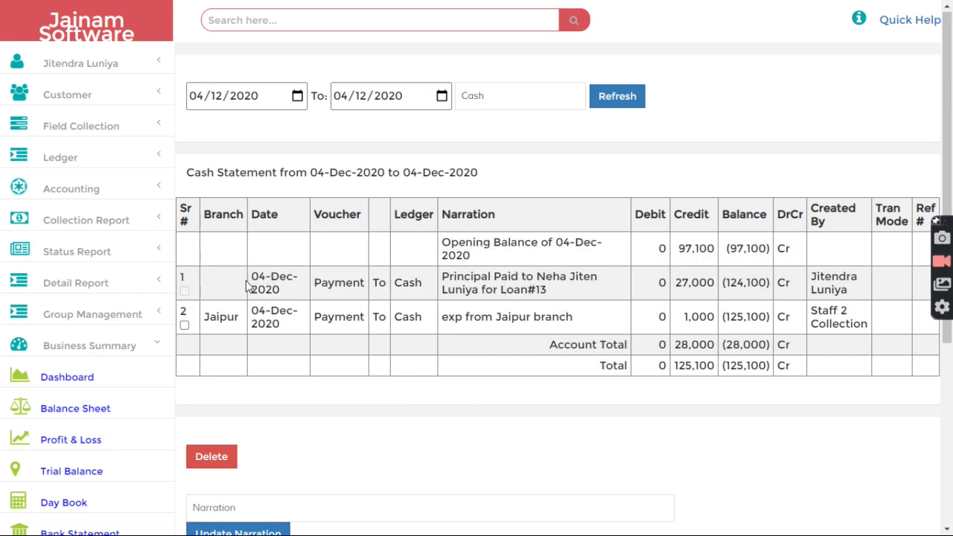
pyautogui.tripleClick(268, 283)
pyautogui.click(290, 292)
pyautogui.moveTo(253, 275); pyautogui.dragTo(289, 291)
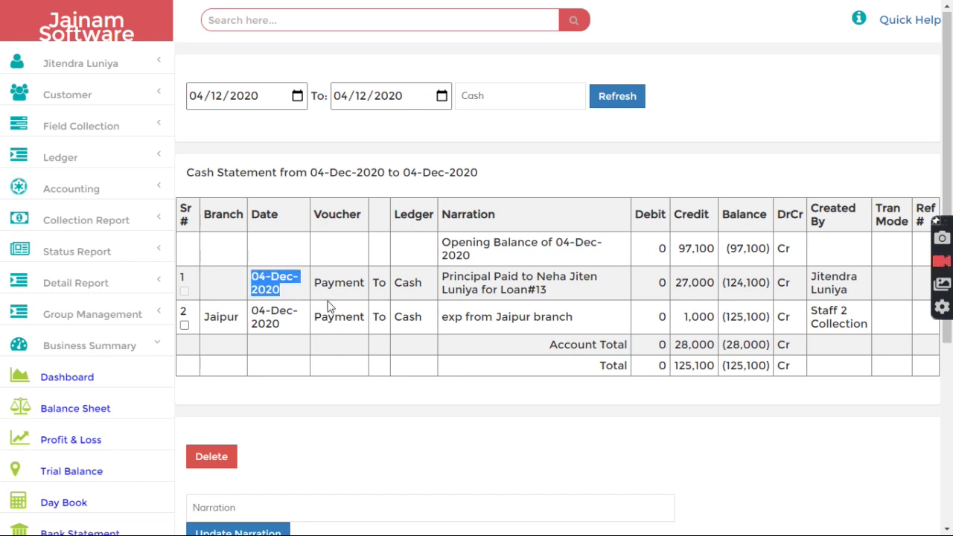
pyautogui.moveTo(316, 282); pyautogui.dragTo(364, 297)
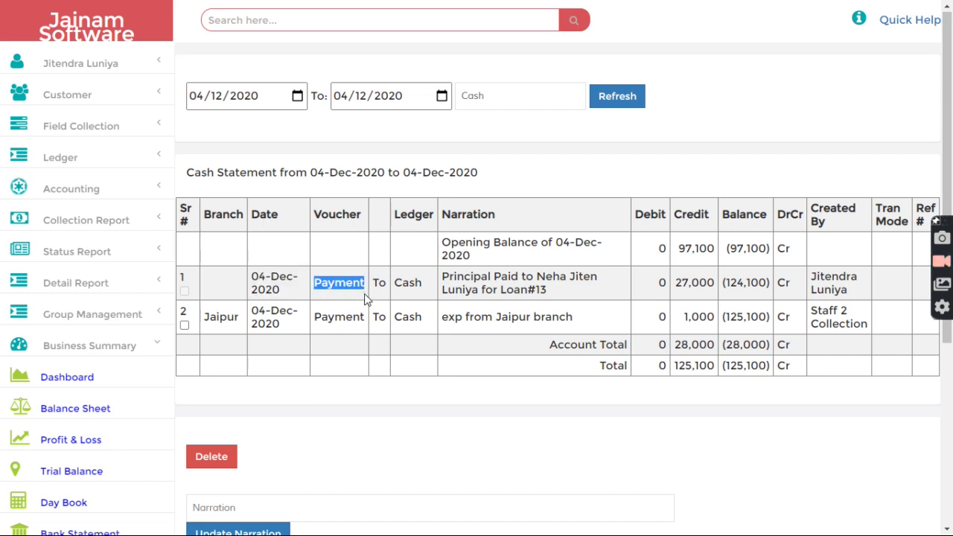
pyautogui.doubleClick(214, 218)
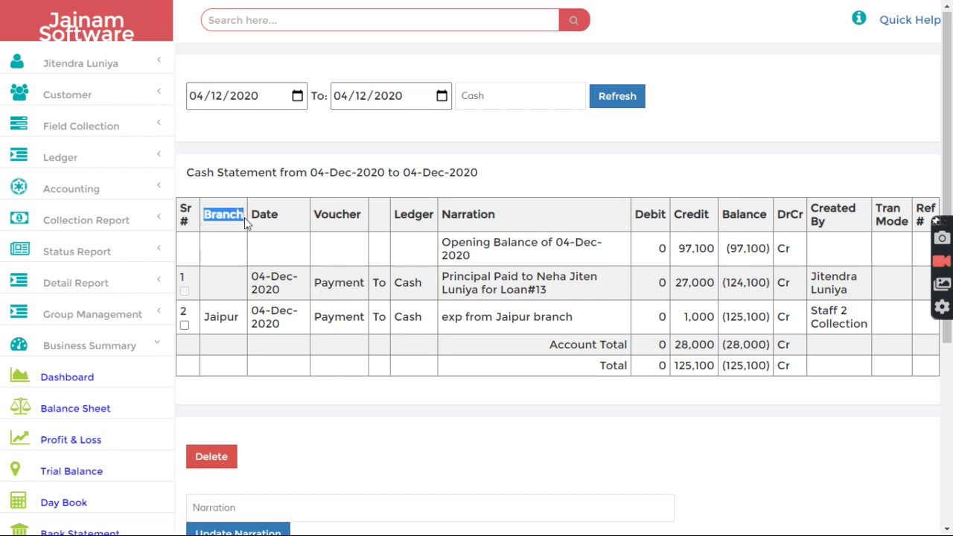
pyautogui.click(231, 279)
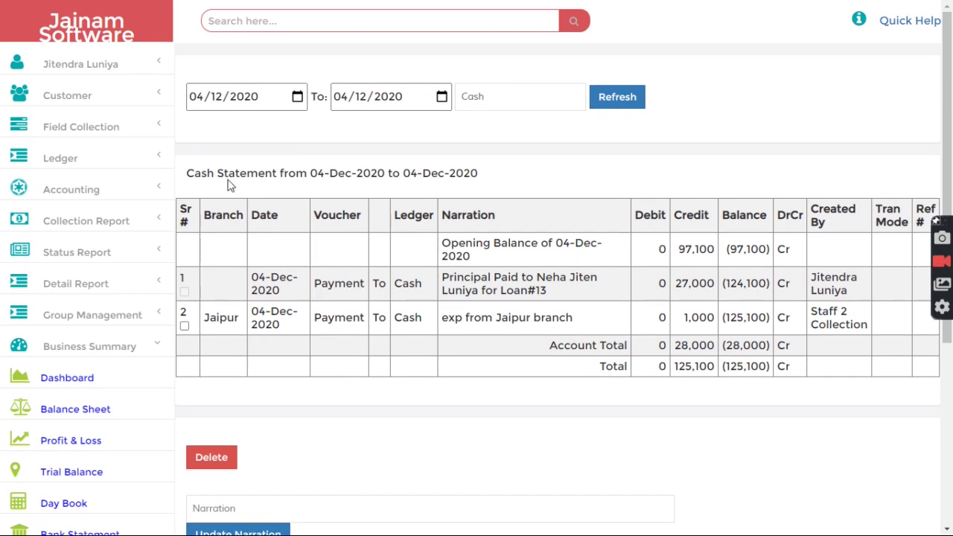
pyautogui.click(101, 29)
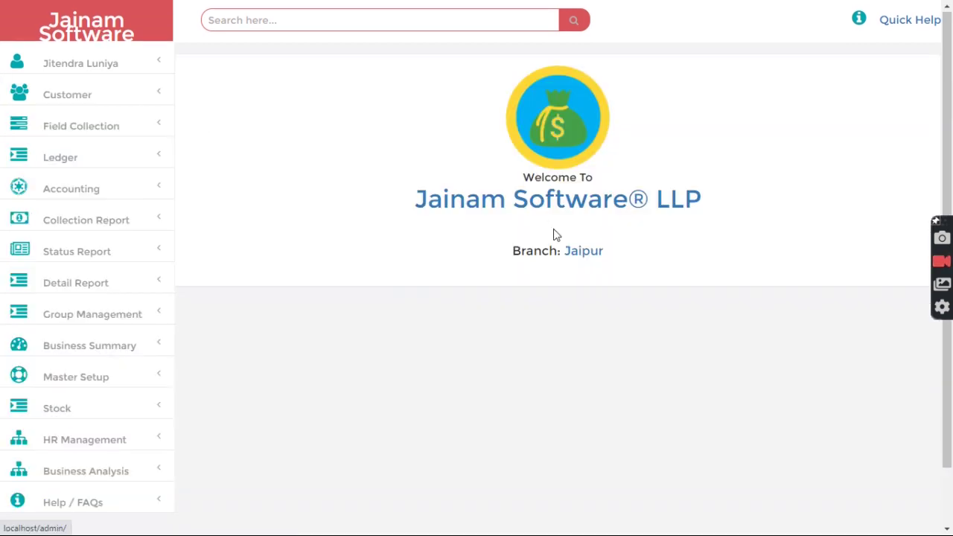
# - Set TamilNadu as the current branch
pyautogui.click(580, 252)
pyautogui.click(443, 133)
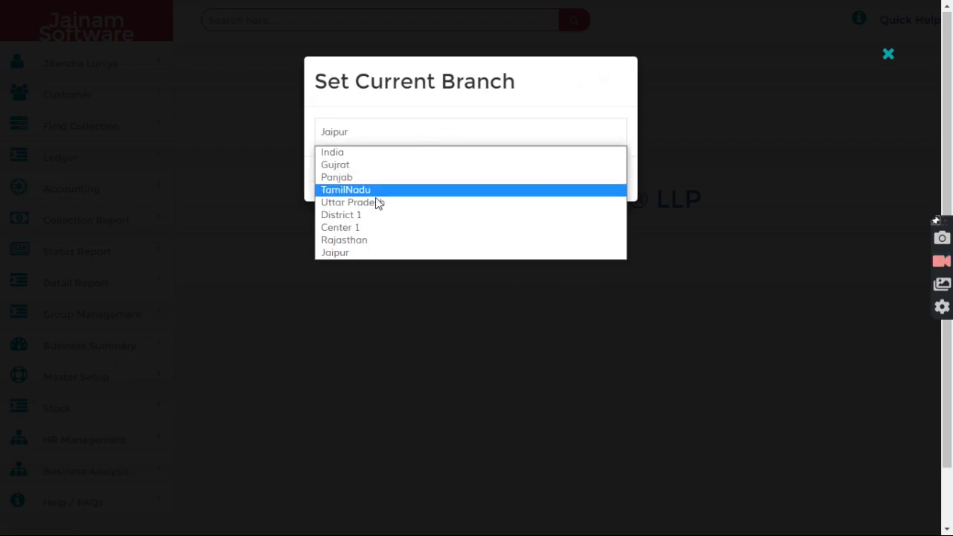
pyautogui.click(359, 191)
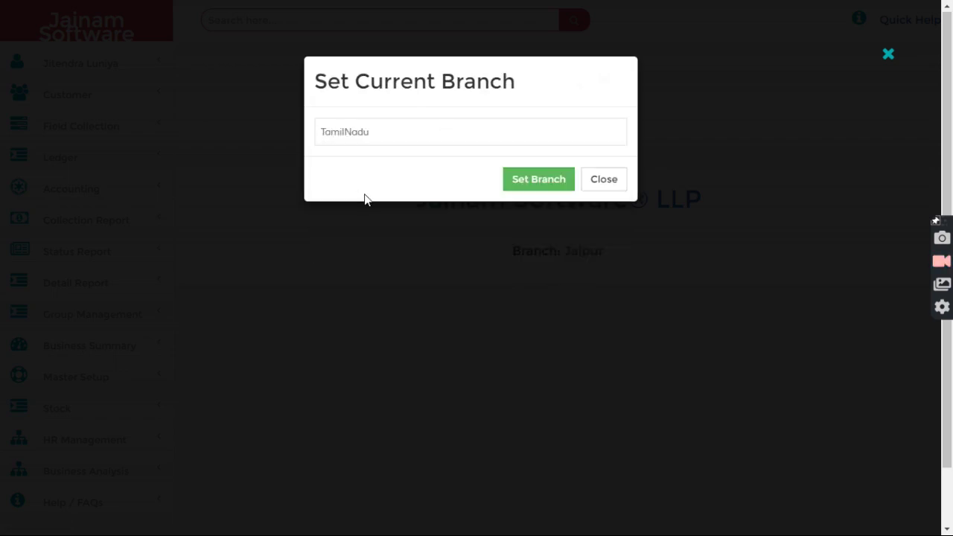
pyautogui.click(535, 180)
pyautogui.click(602, 182)
# - Open the Account Statement report under Business Summary
pyautogui.scroll(-1, 190, 383)
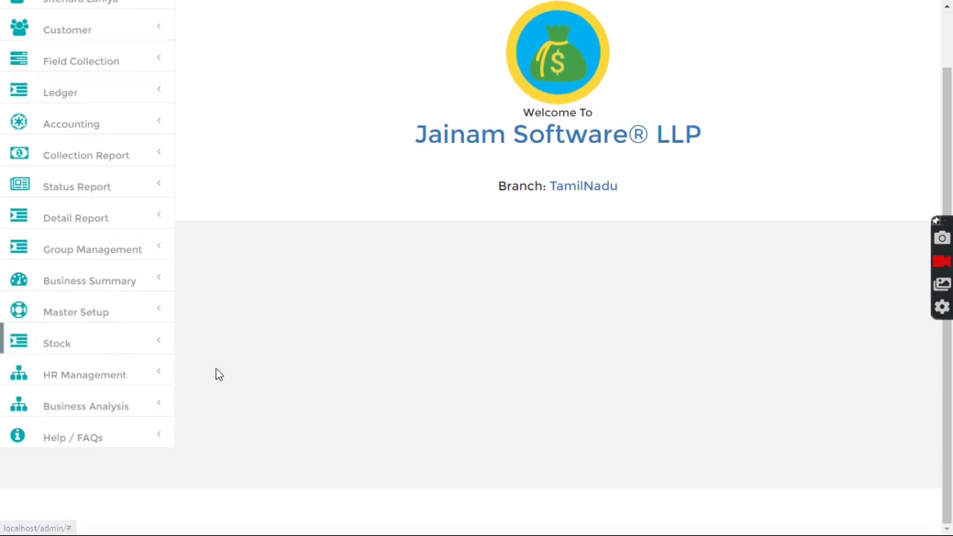
pyautogui.click(105, 283)
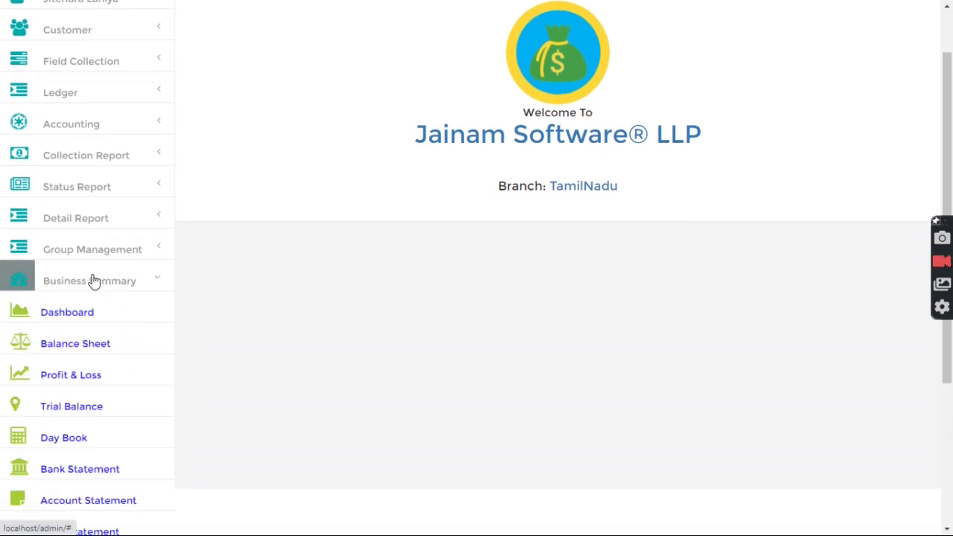
pyautogui.click(93, 281)
pyautogui.click(94, 291)
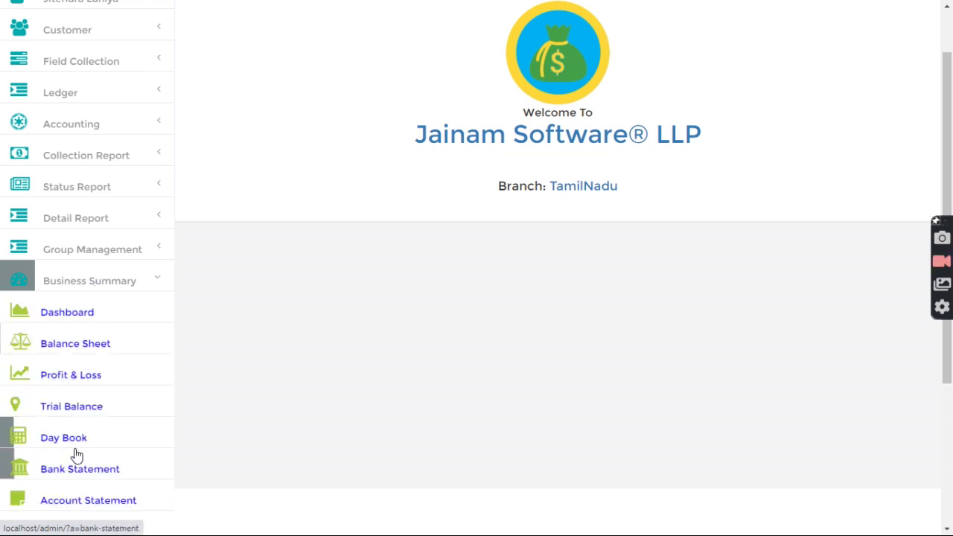
pyautogui.scroll(-3, 82, 373)
pyautogui.click(89, 297)
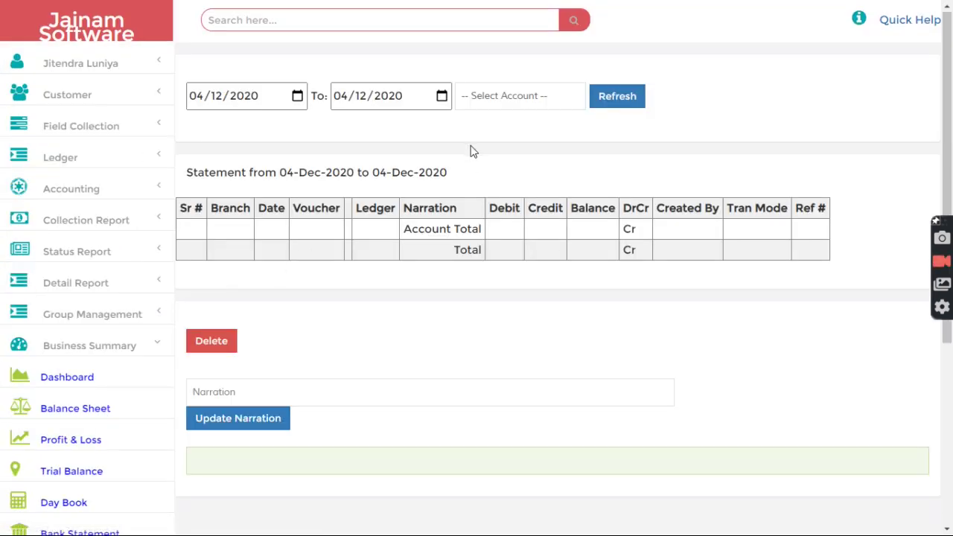
# - Load the Cash account statement for 04-Dec-2020
pyautogui.click(509, 96)
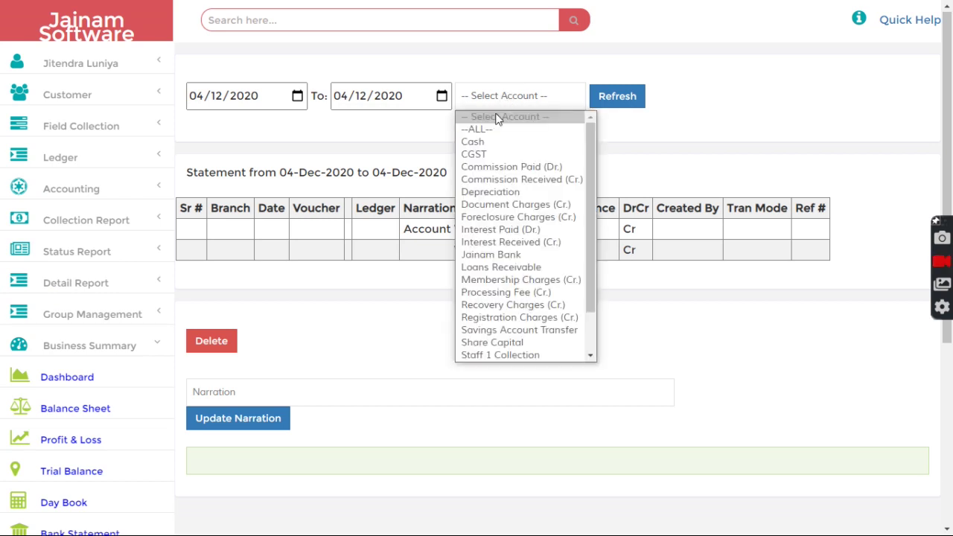
pyautogui.click(479, 143)
pyautogui.click(617, 96)
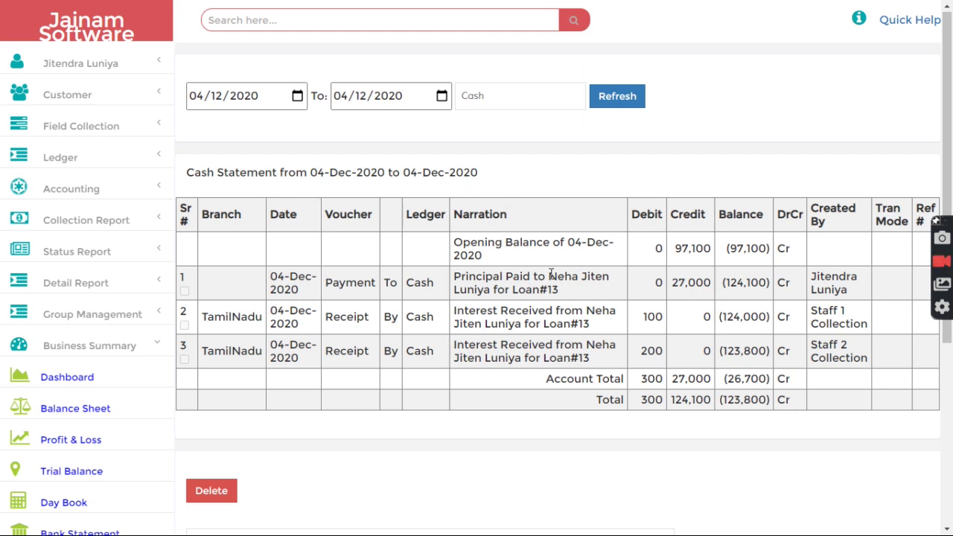
# - Review the TamilNadu receipt rows, their 200 debit and Staff 1/Staff 2 Collection creators
pyautogui.moveTo(201, 350); pyautogui.dragTo(274, 347)
pyautogui.click(239, 322)
pyautogui.moveTo(813, 311); pyautogui.dragTo(859, 331)
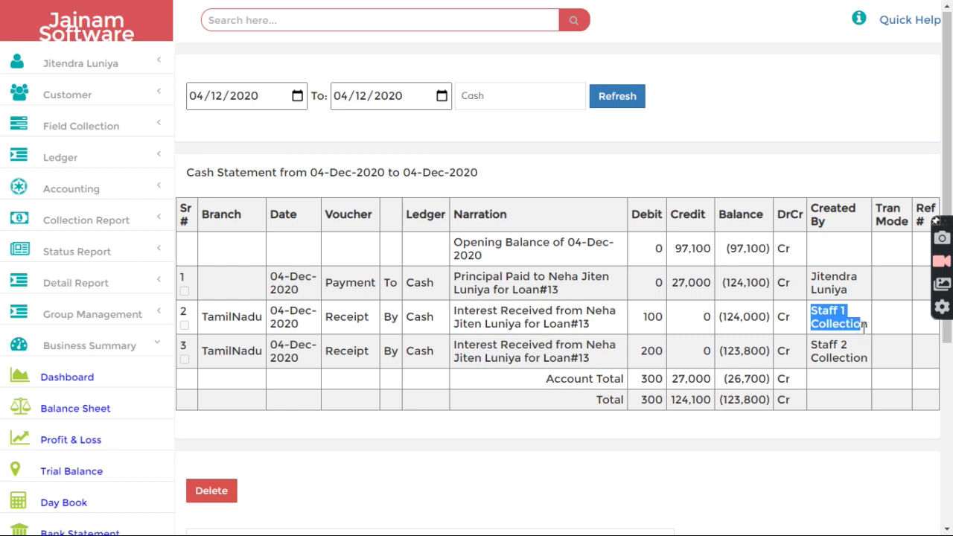
pyautogui.click(866, 327)
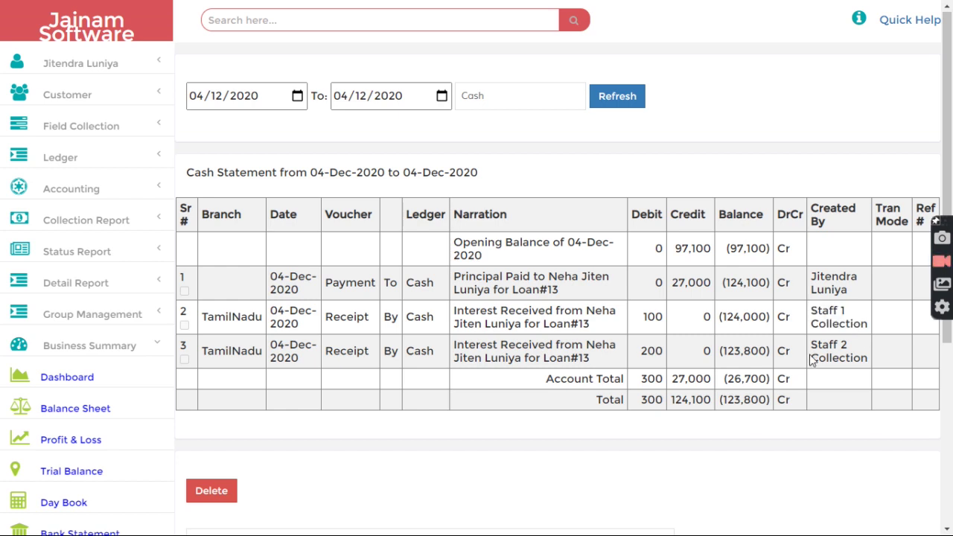
pyautogui.moveTo(810, 341); pyautogui.dragTo(864, 359)
pyautogui.click(832, 378)
pyautogui.moveTo(812, 341); pyautogui.dragTo(861, 359)
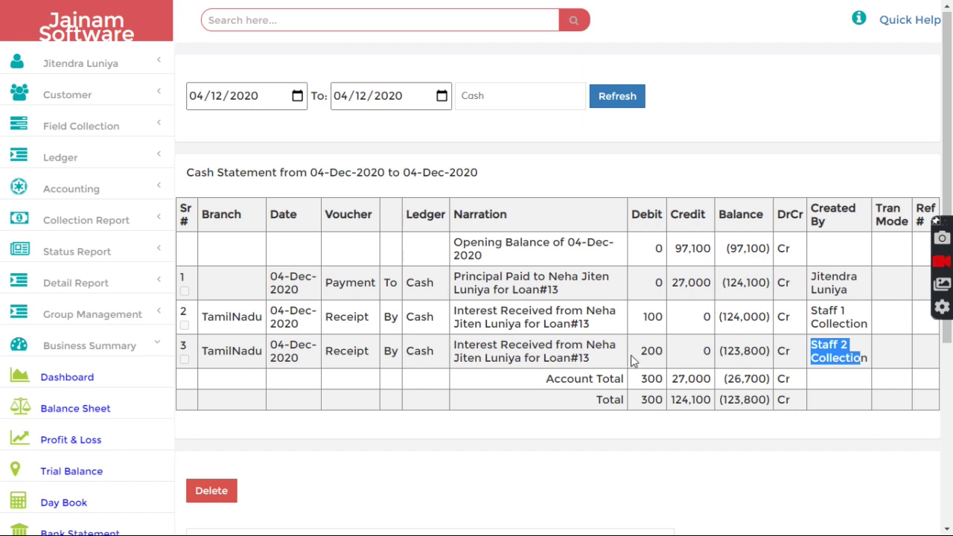
pyautogui.moveTo(633, 352); pyautogui.dragTo(666, 353)
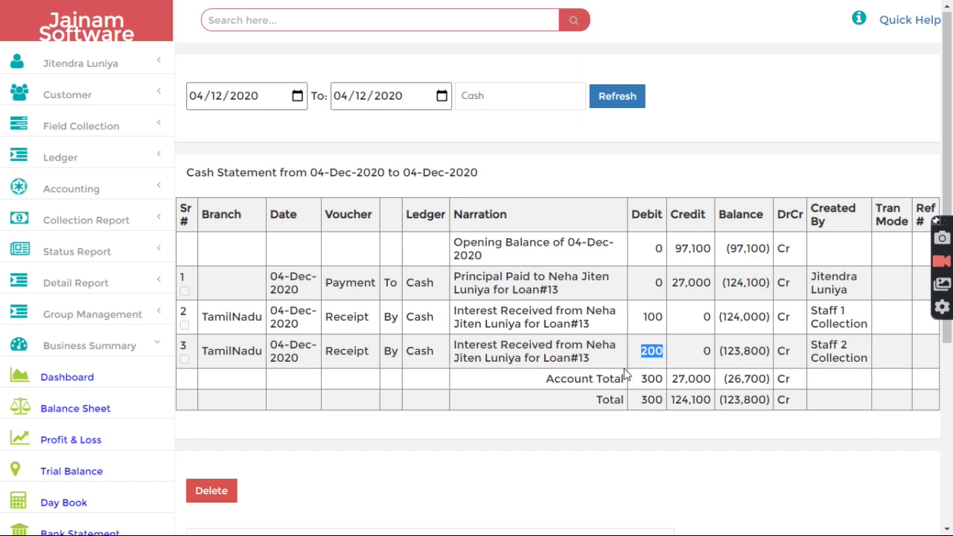
pyautogui.moveTo(202, 351); pyautogui.dragTo(262, 356)
pyautogui.click(346, 166)
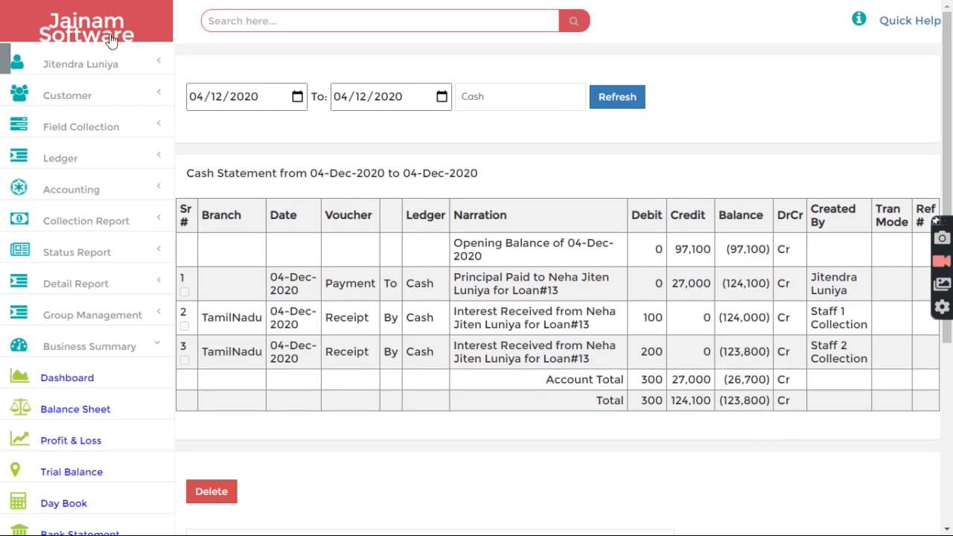
# - Go to the welcome page and confirm Branch: TamilNadu is shown
pyautogui.click(86, 24)
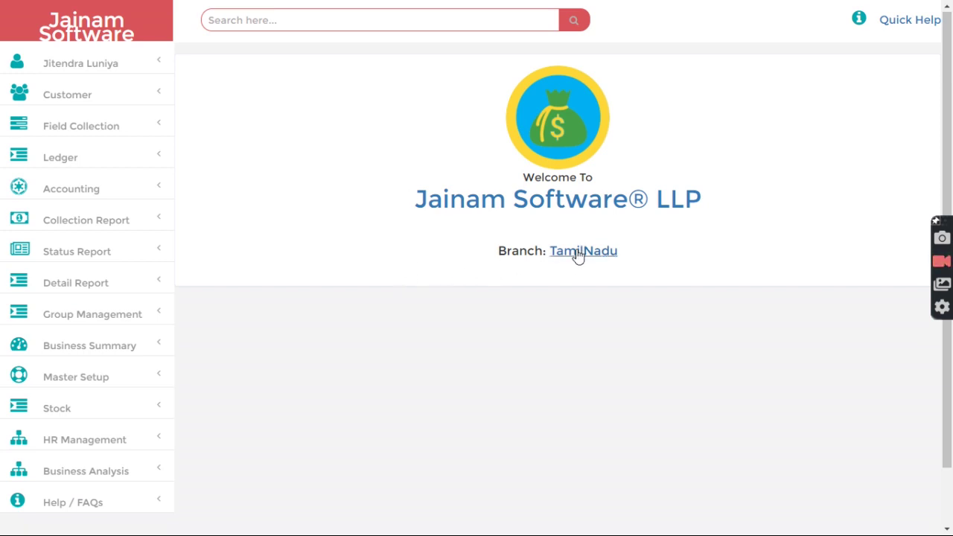
pyautogui.moveTo(485, 257); pyautogui.dragTo(655, 263)
pyautogui.click(658, 265)
pyautogui.moveTo(494, 256); pyautogui.dragTo(672, 255)
pyautogui.click(672, 256)
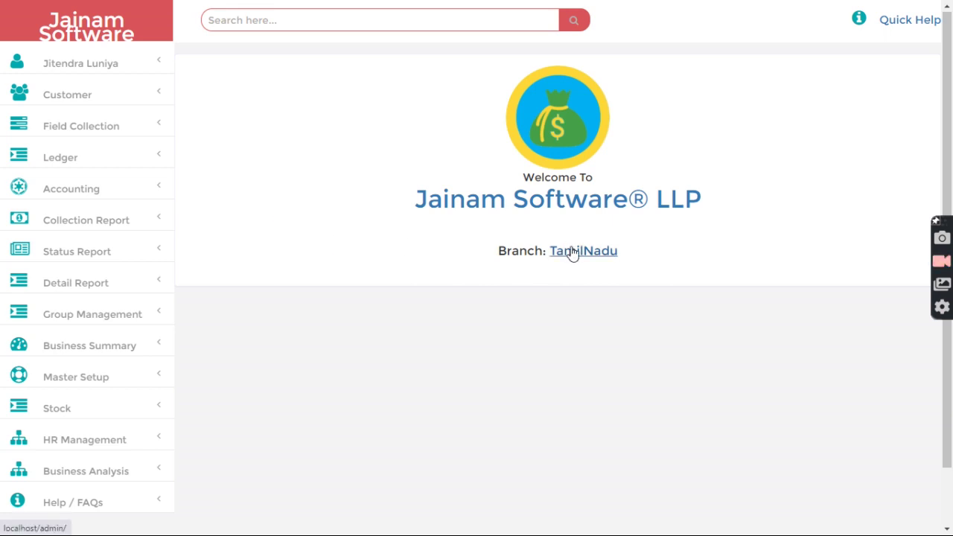
pyautogui.moveTo(483, 252); pyautogui.dragTo(618, 251)
pyautogui.click(648, 261)
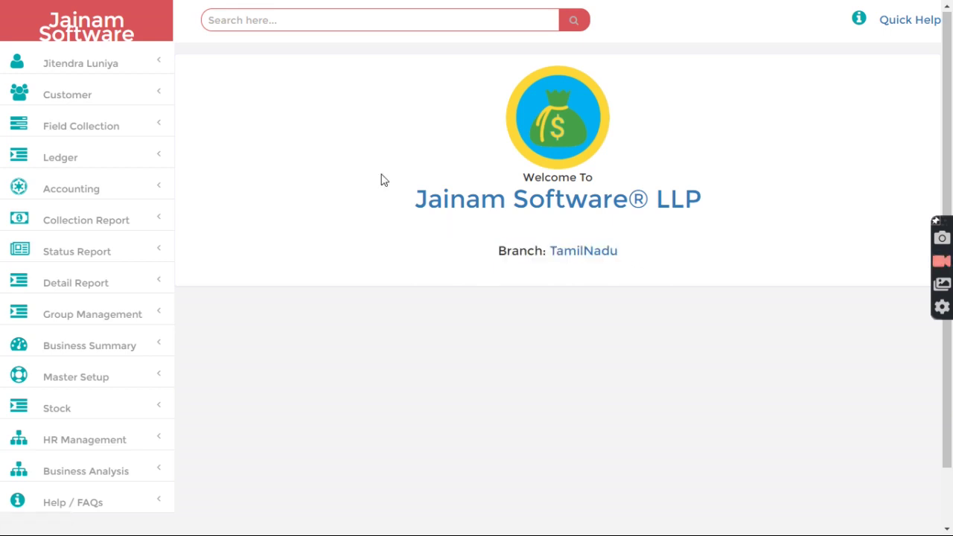
pyautogui.click(115, 32)
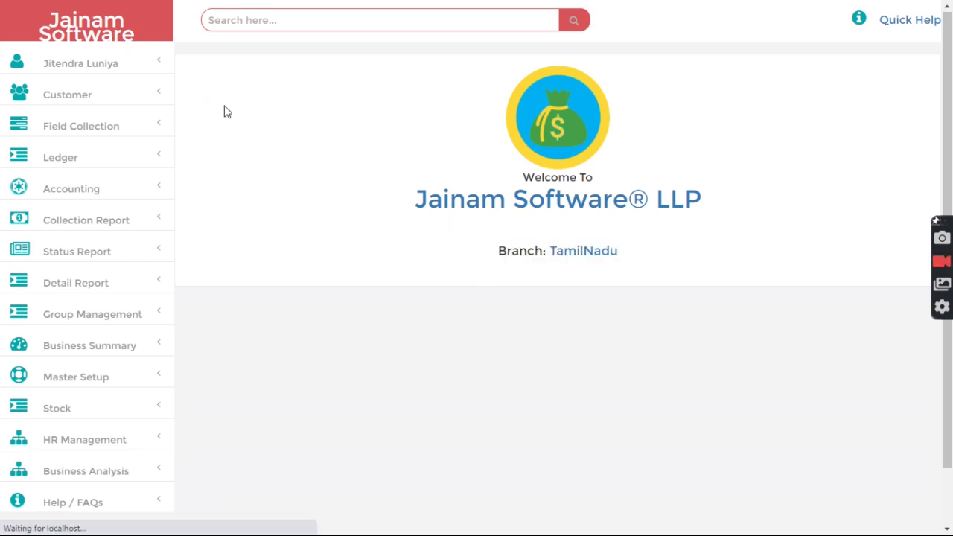